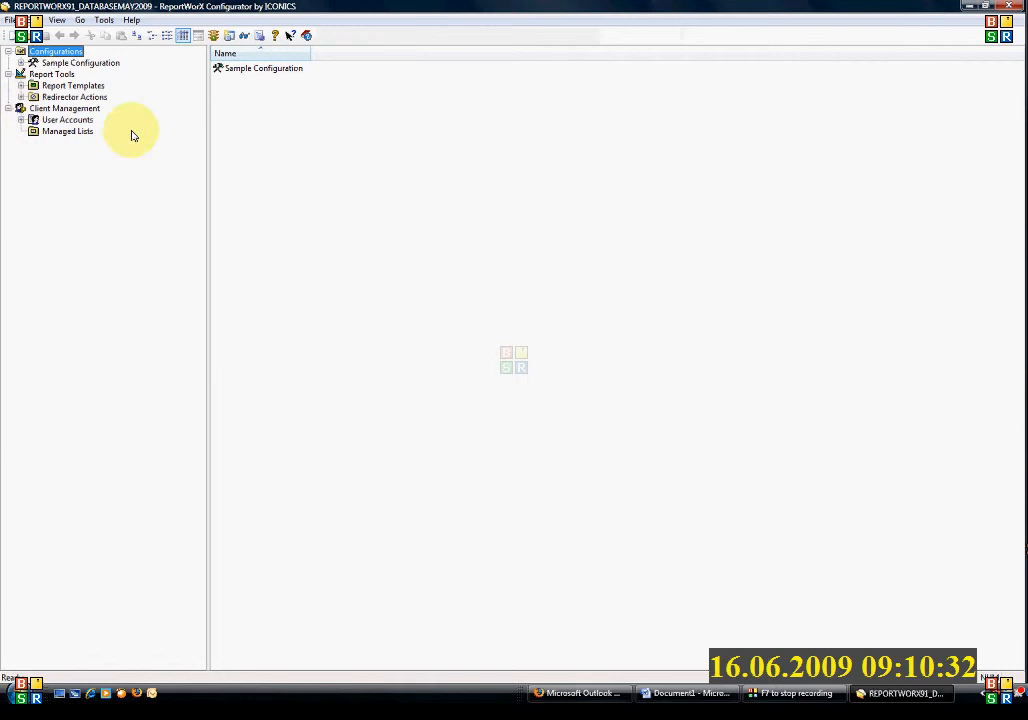
Step: Examine the user accounts, sample configuration, report templates and redirector actions in the project tree, leaving Client Management collapsed
{"action": "left_click", "coordinate": [21, 120]}
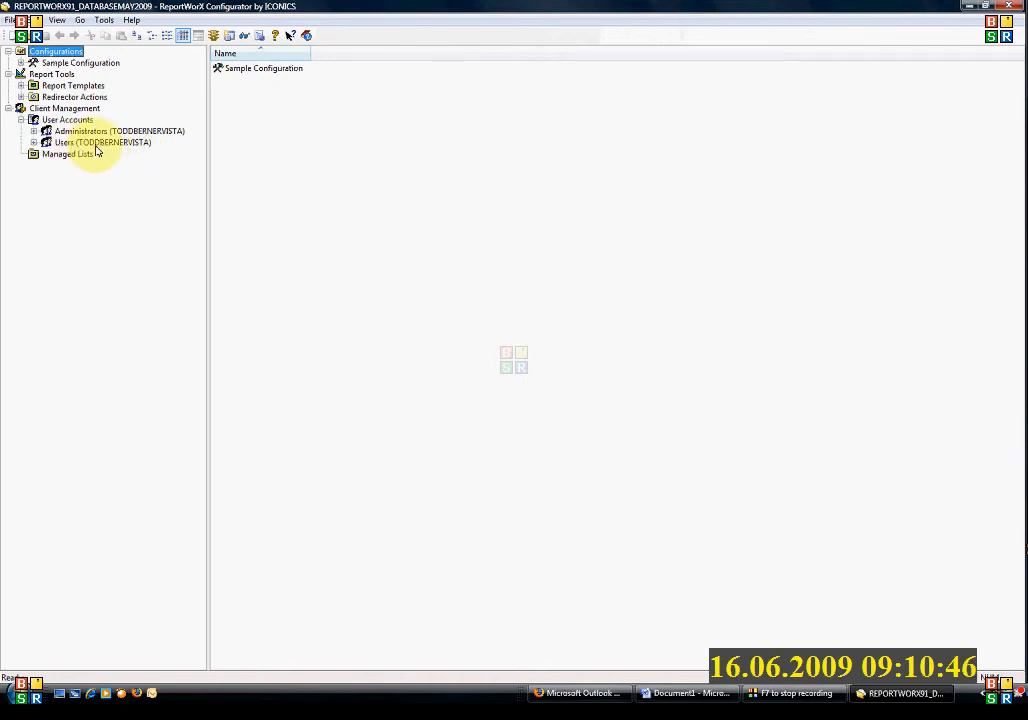
{"action": "left_click", "coordinate": [8, 109]}
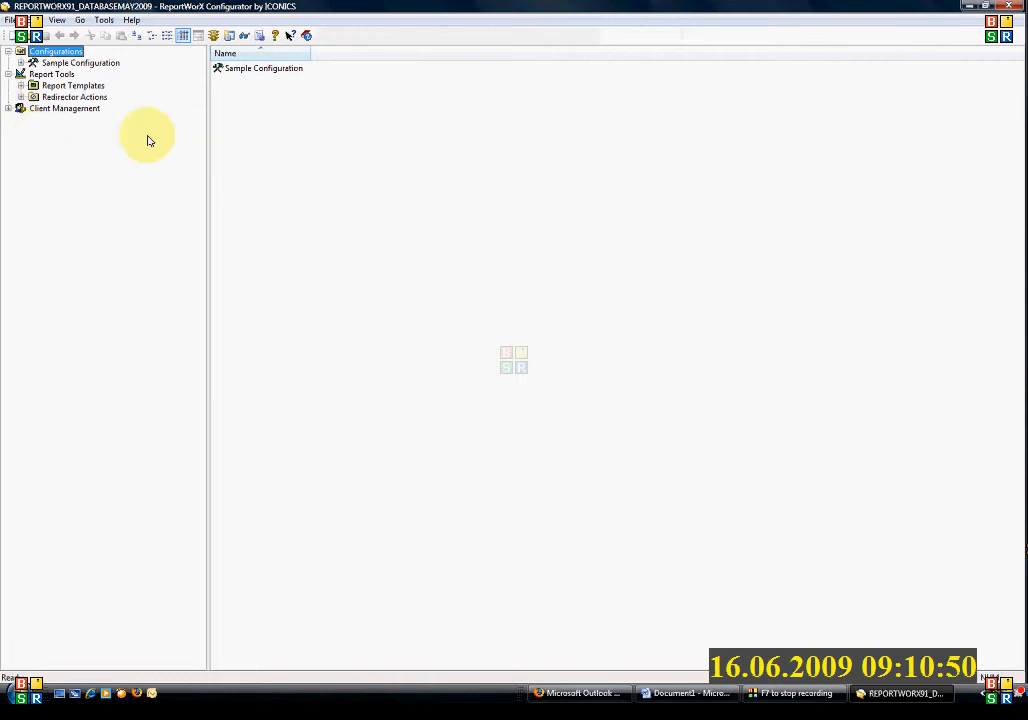
{"action": "left_click", "coordinate": [20, 62]}
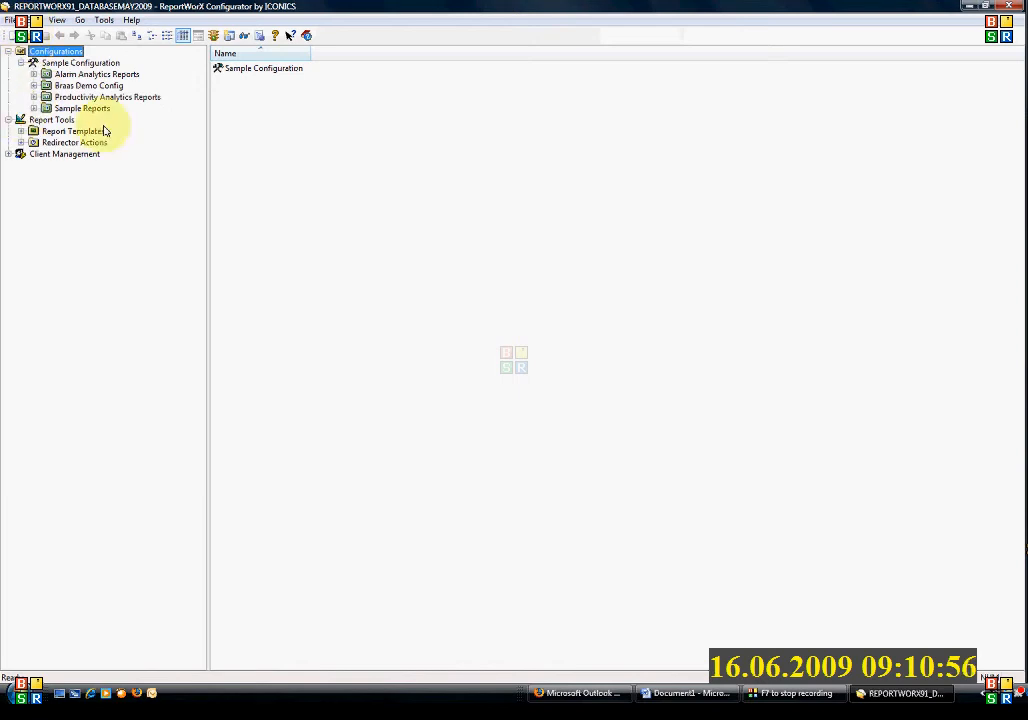
{"action": "left_click", "coordinate": [21, 132]}
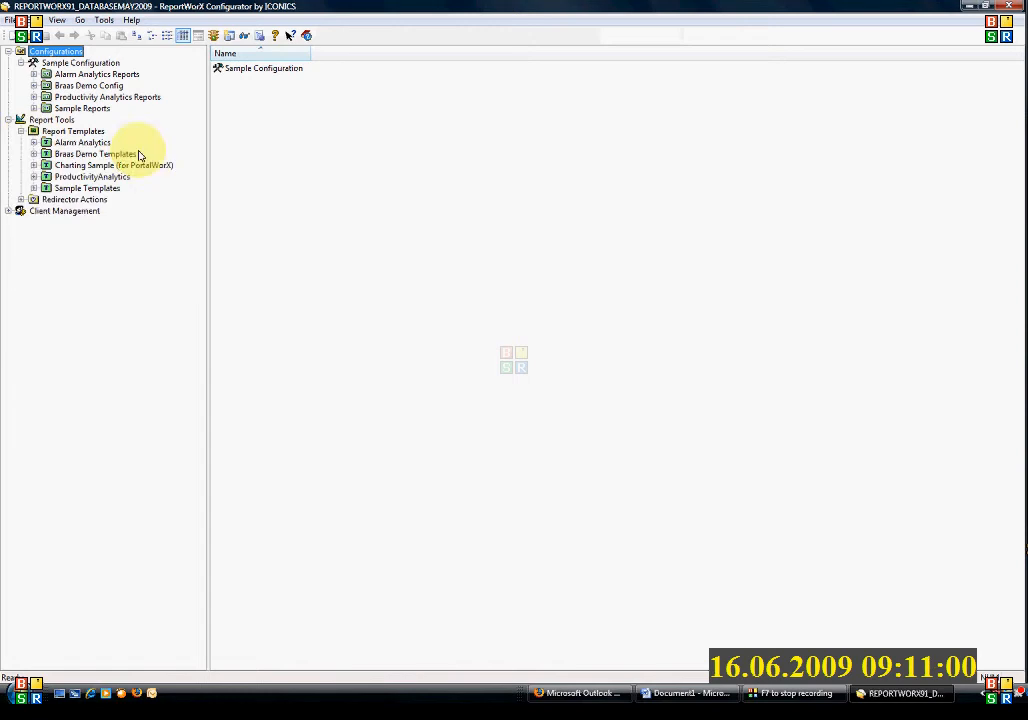
{"action": "left_click", "coordinate": [21, 200]}
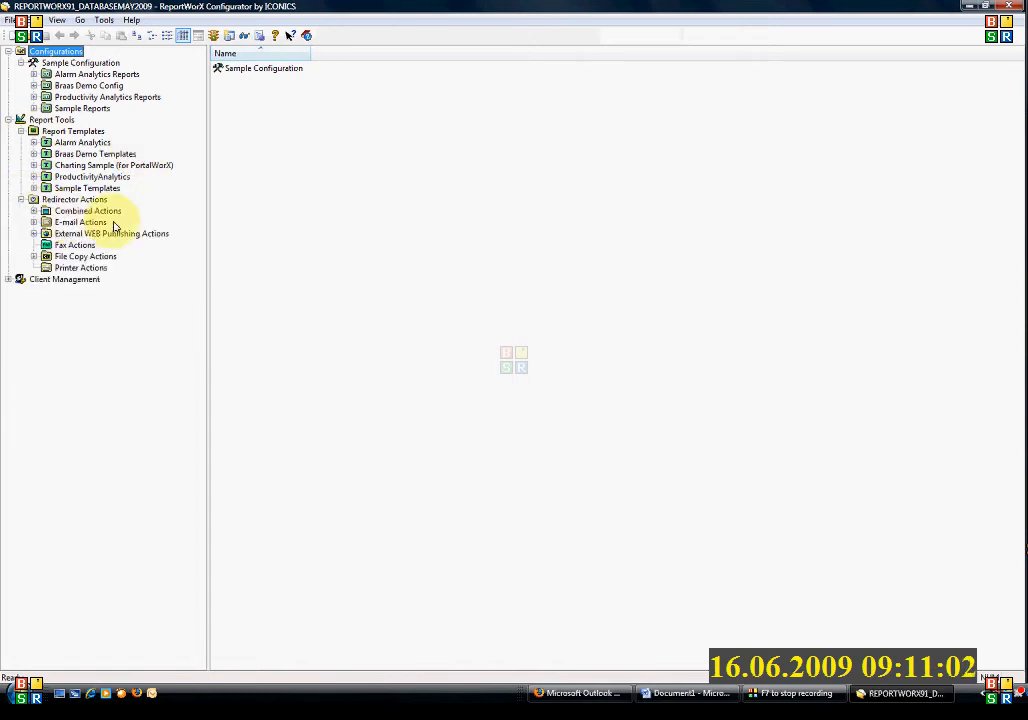
Step: Open version 1 of Braas Template 1 from the Braas Demo Templates folder in the template editor
{"action": "left_click", "coordinate": [34, 154]}
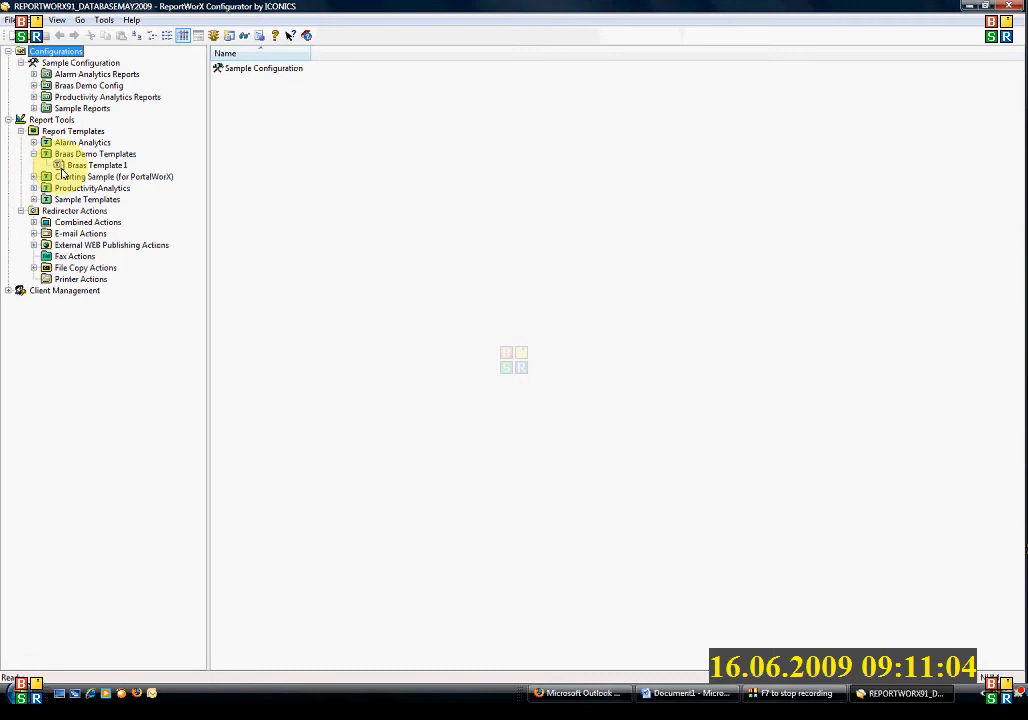
{"action": "left_click", "coordinate": [64, 166]}
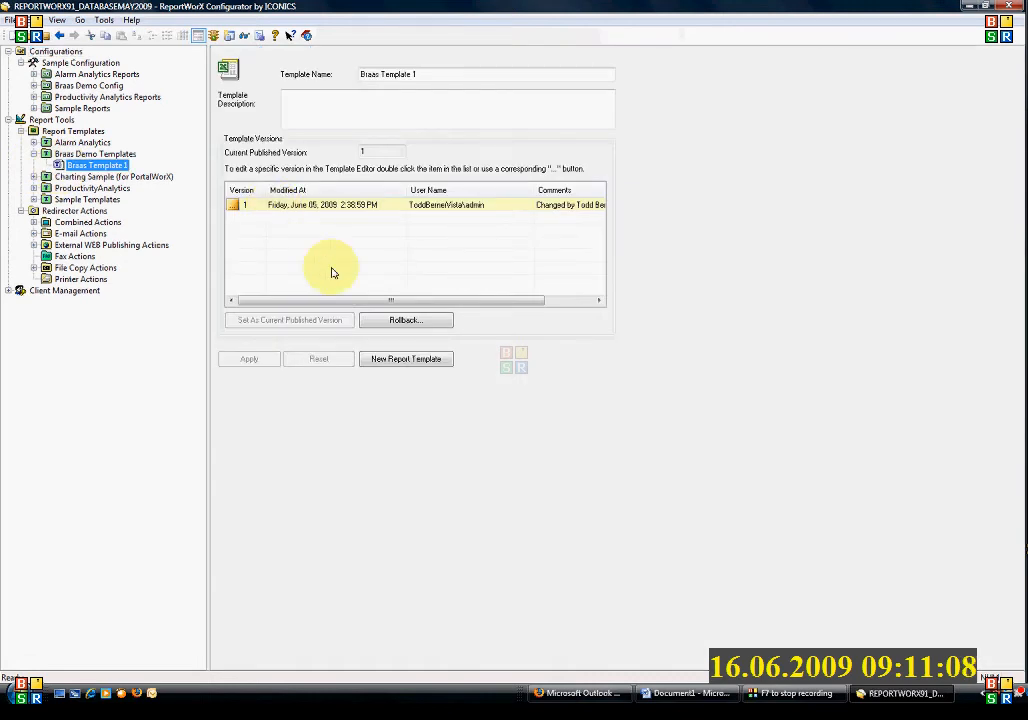
{"action": "double_click", "coordinate": [236, 206]}
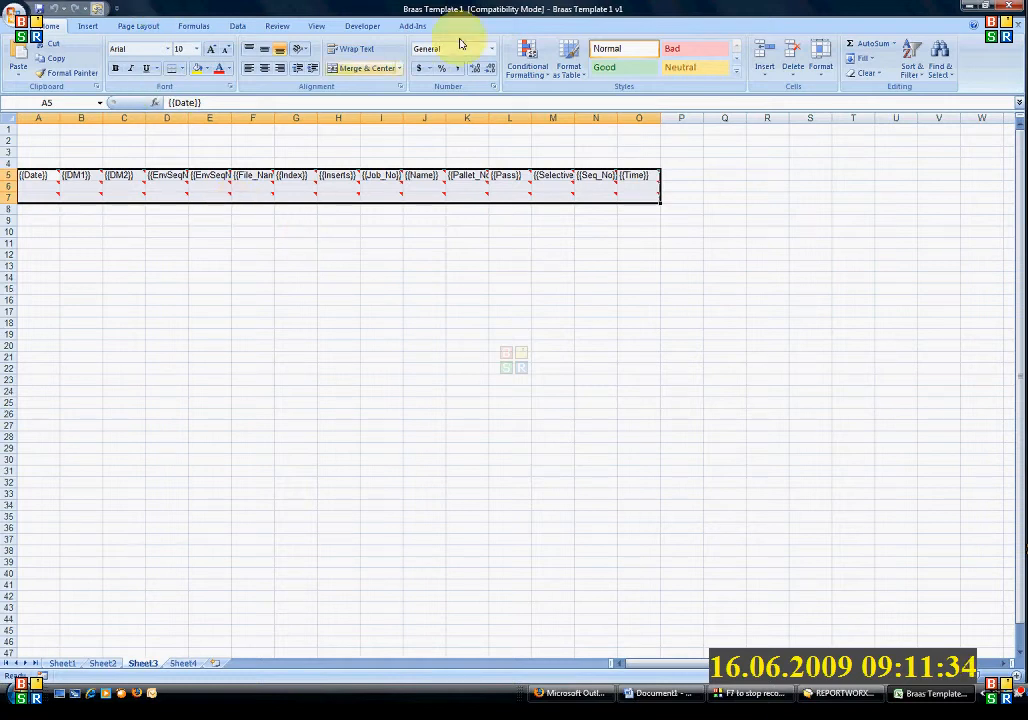
Step: Examine the database fields on Sheet3 and the new data source types that cell A10 could be connected to
{"action": "left_click", "coordinate": [100, 663]}
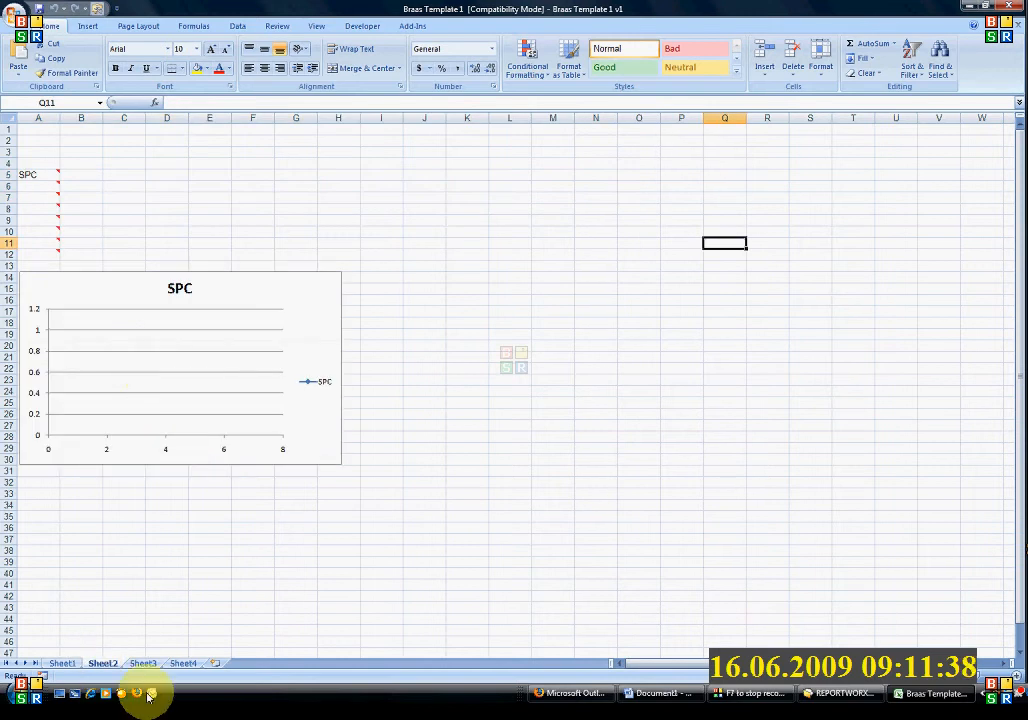
{"action": "left_click", "coordinate": [142, 663]}
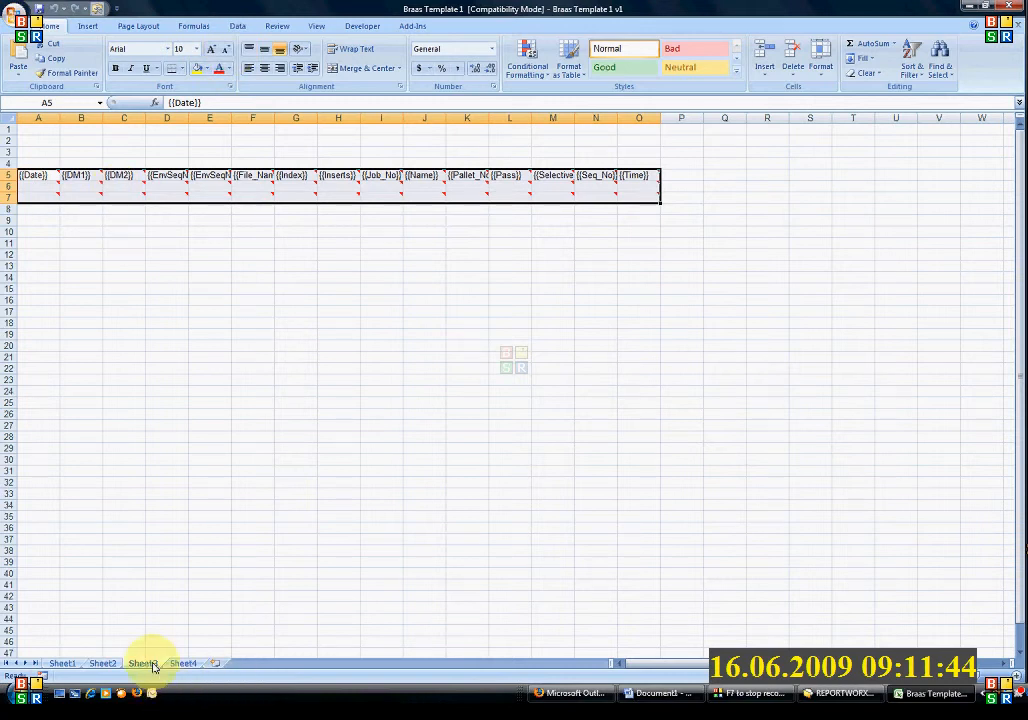
{"action": "mouse_move", "coordinate": [48, 178]}
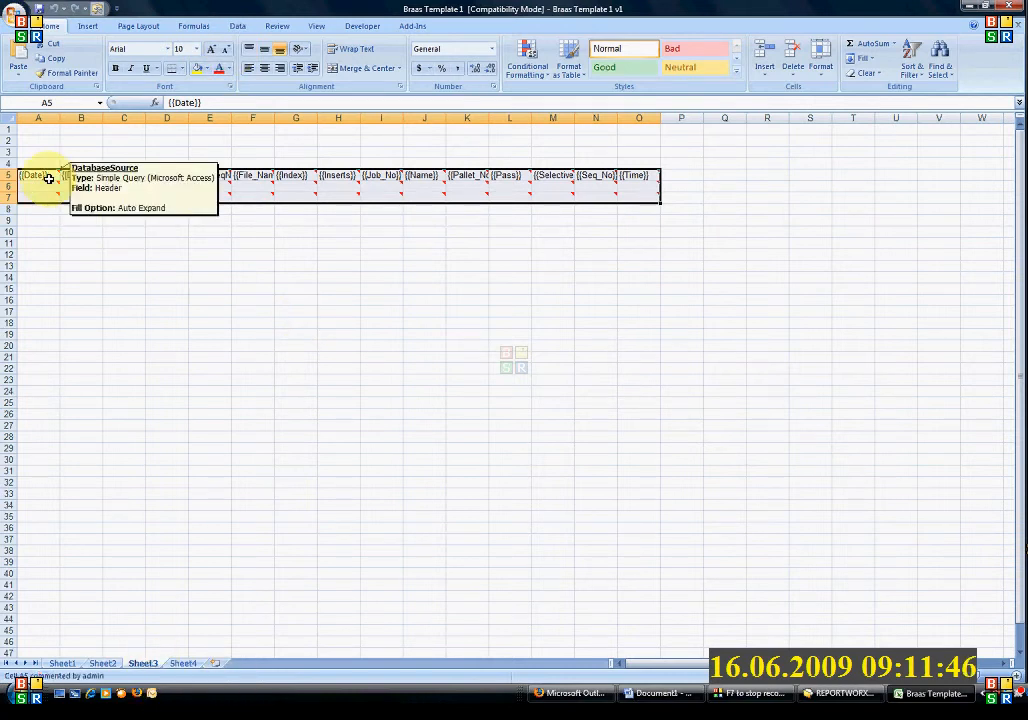
{"action": "left_click", "coordinate": [47, 230]}
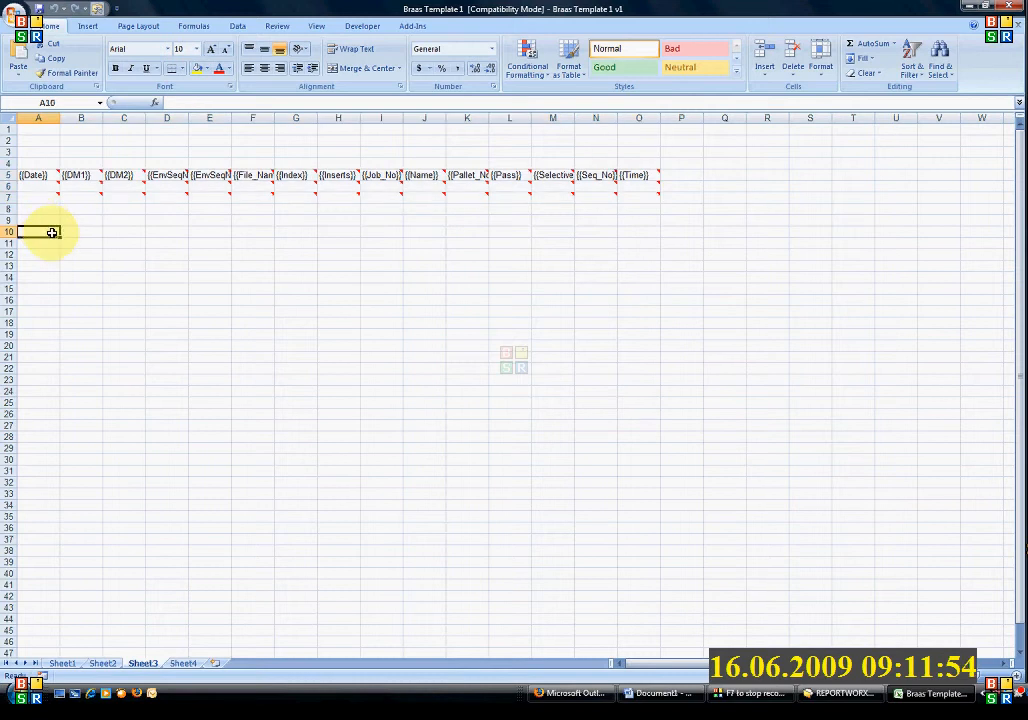
{"action": "right_click", "coordinate": [52, 232]}
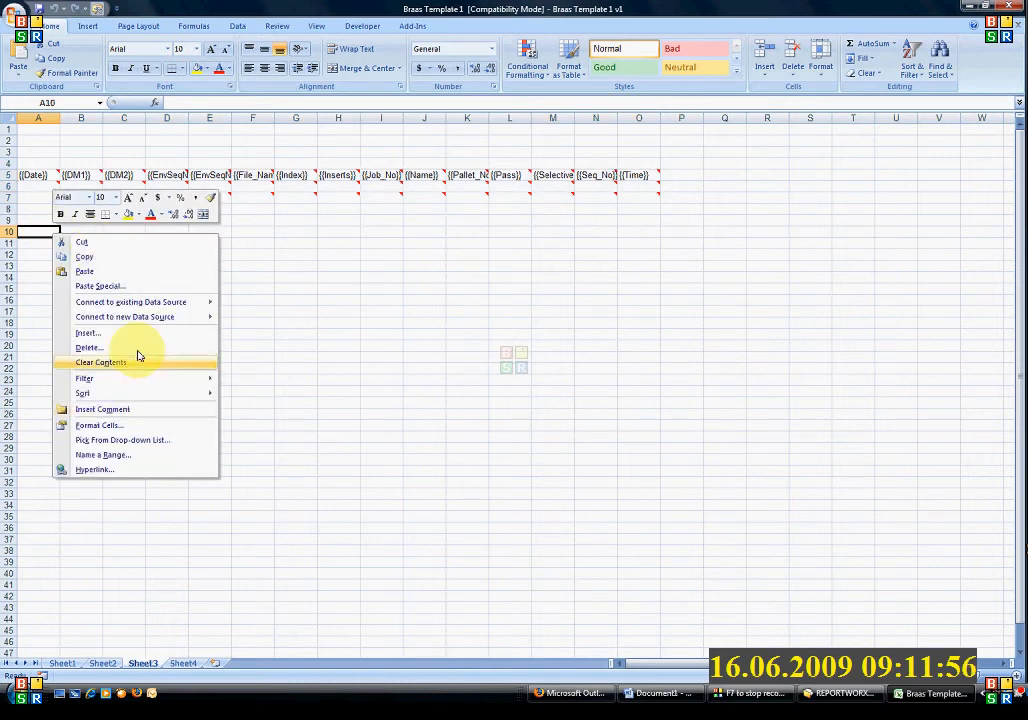
{"action": "mouse_move", "coordinate": [200, 317]}
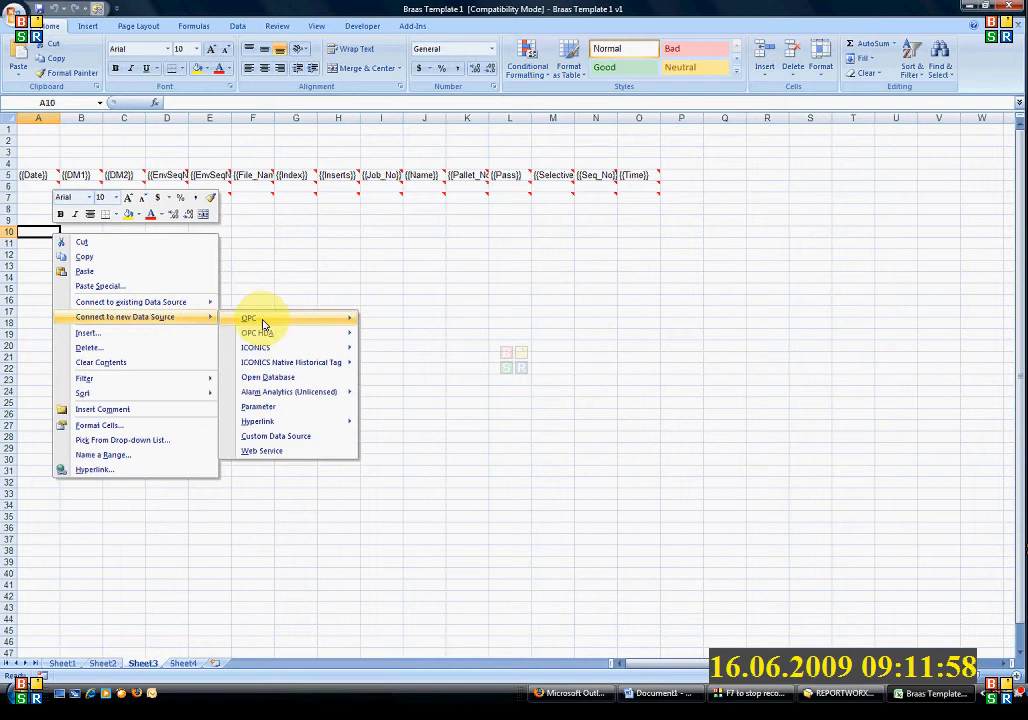
{"action": "mouse_move", "coordinate": [300, 321]}
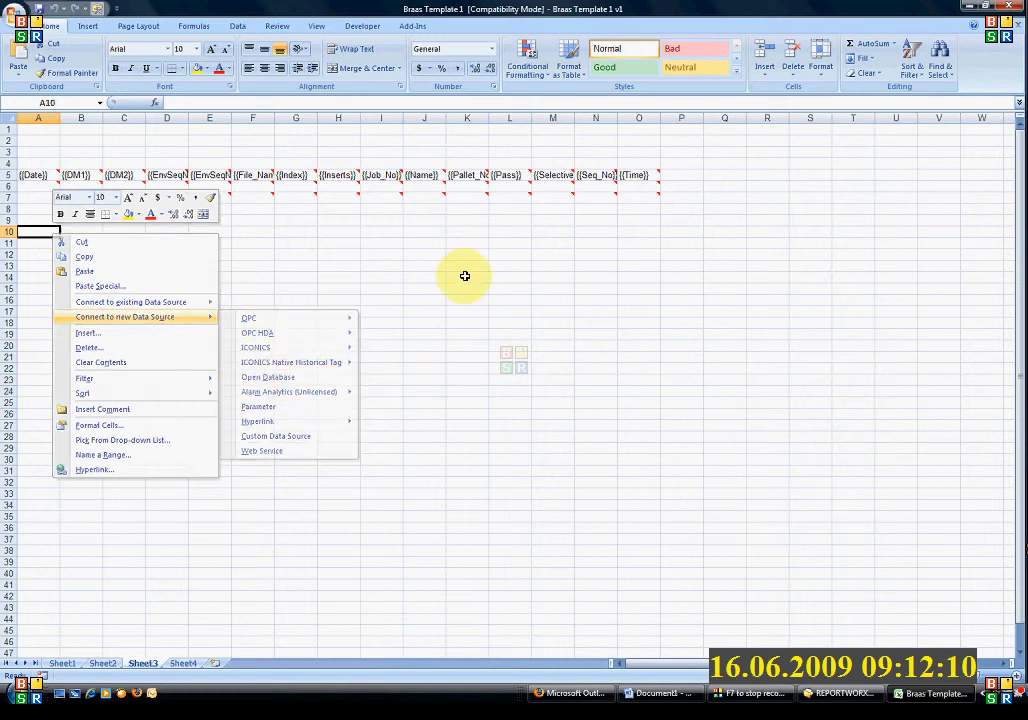
{"action": "left_click", "coordinate": [450, 178]}
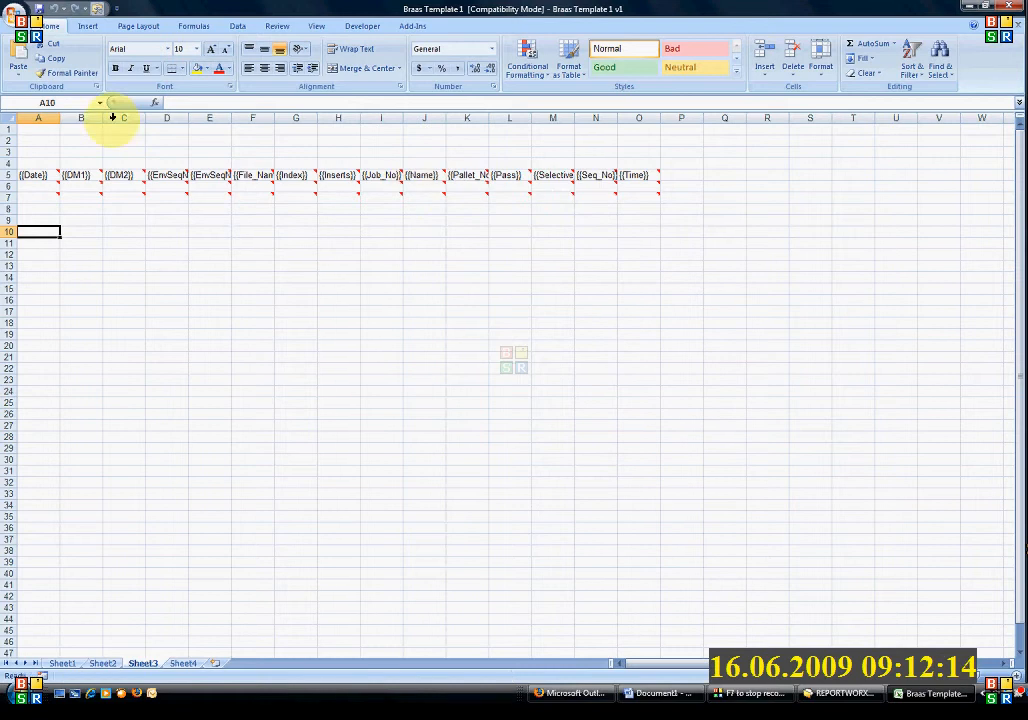
Step: Review the SPC chart on Sheet2 and the customer table on Sheet1, and close the template workbook
{"action": "left_click", "coordinate": [101, 663]}
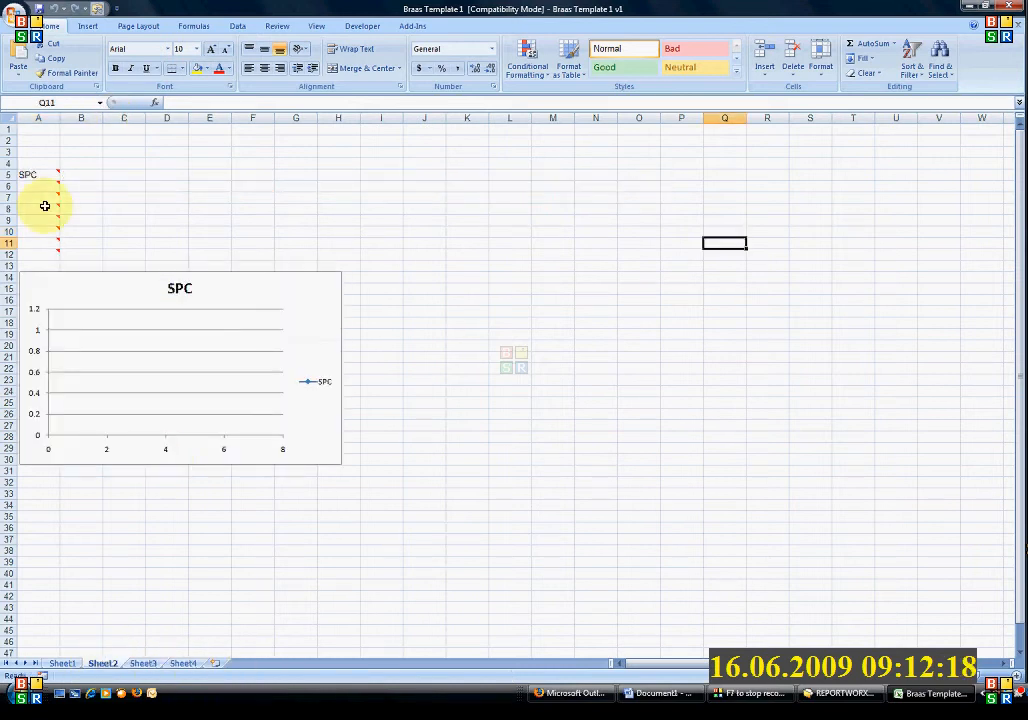
{"action": "mouse_move", "coordinate": [46, 204]}
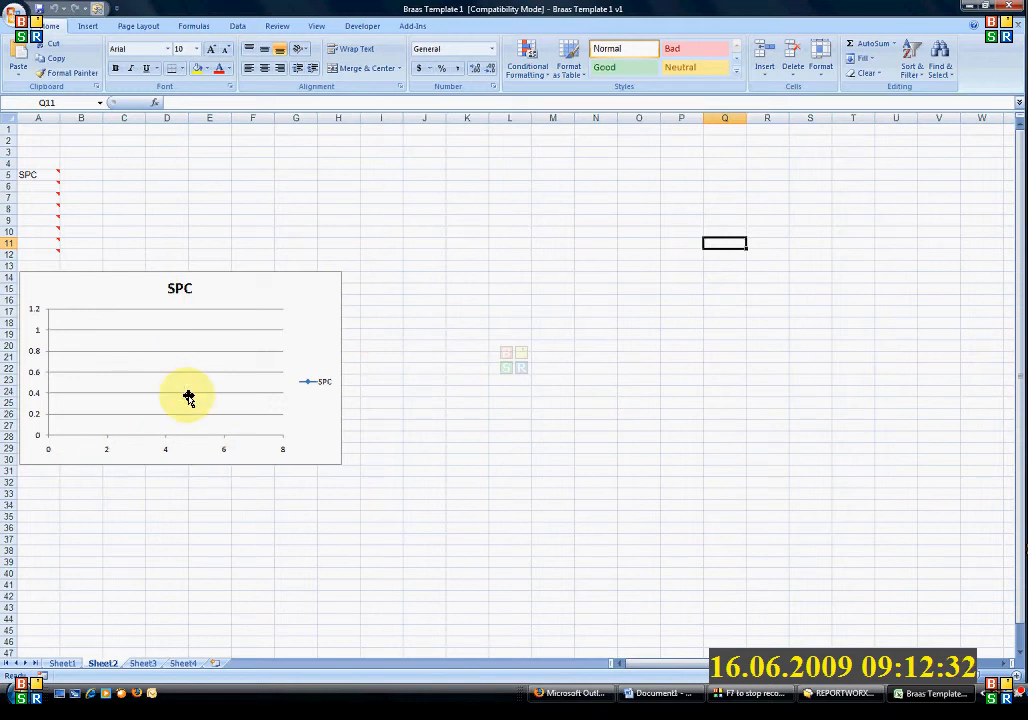
{"action": "left_click", "coordinate": [62, 663]}
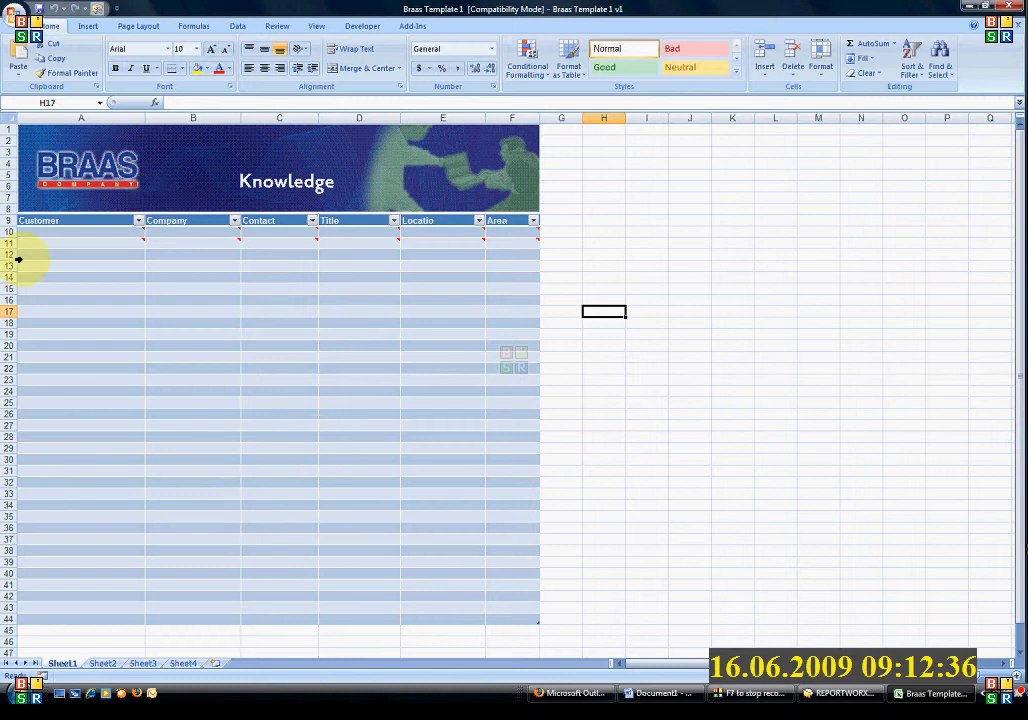
{"action": "mouse_move", "coordinate": [108, 238]}
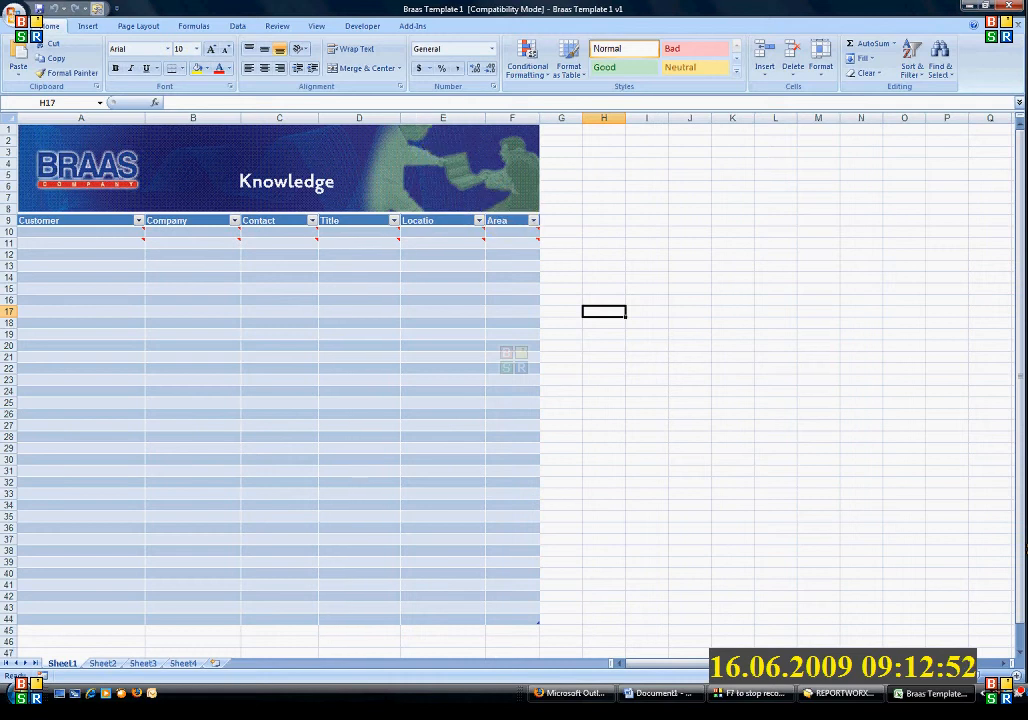
{"action": "left_click", "coordinate": [1013, 9]}
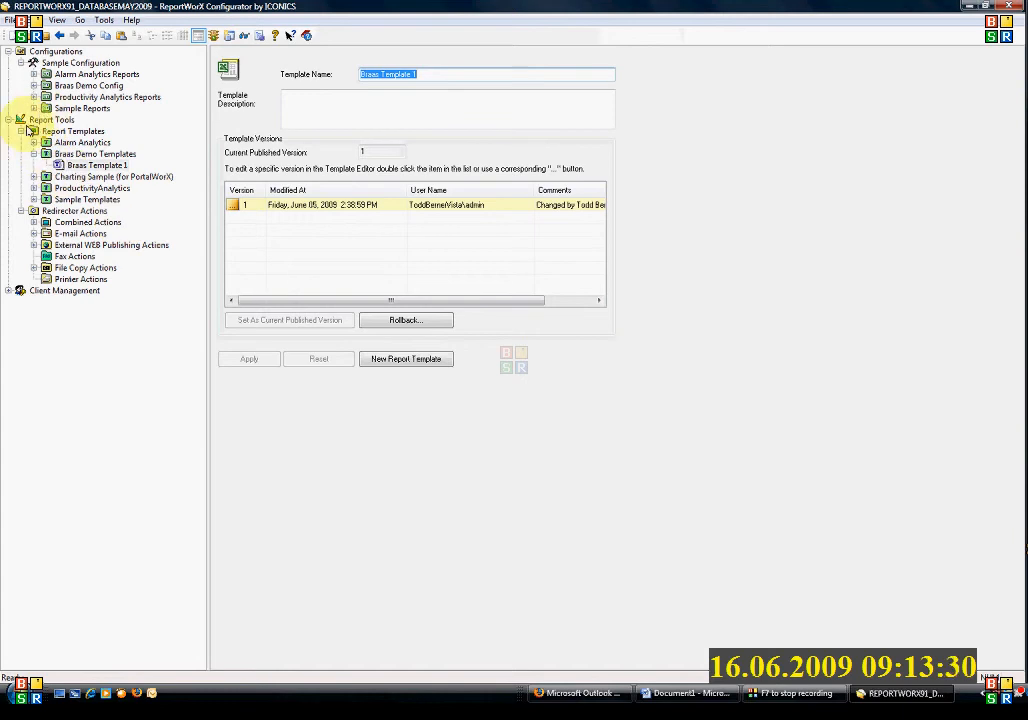
Step: Collapse Report Tools and open the Braas Demo Report settings under Braas Demo Config
{"action": "left_click", "coordinate": [21, 131]}
{"action": "left_click", "coordinate": [8, 119]}
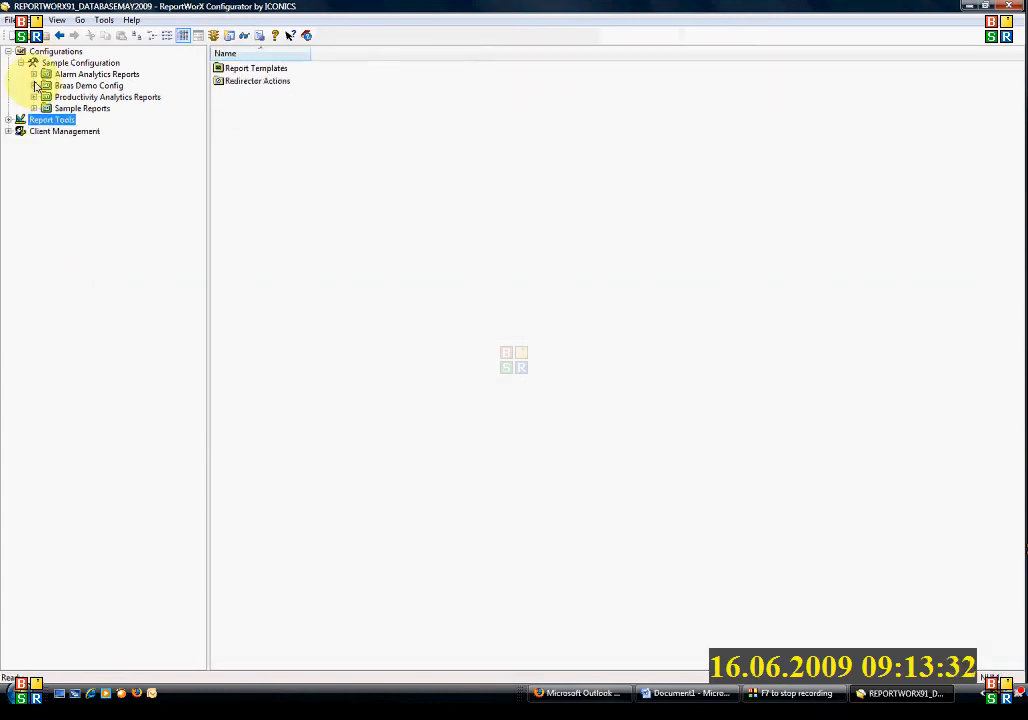
{"action": "left_click", "coordinate": [34, 86]}
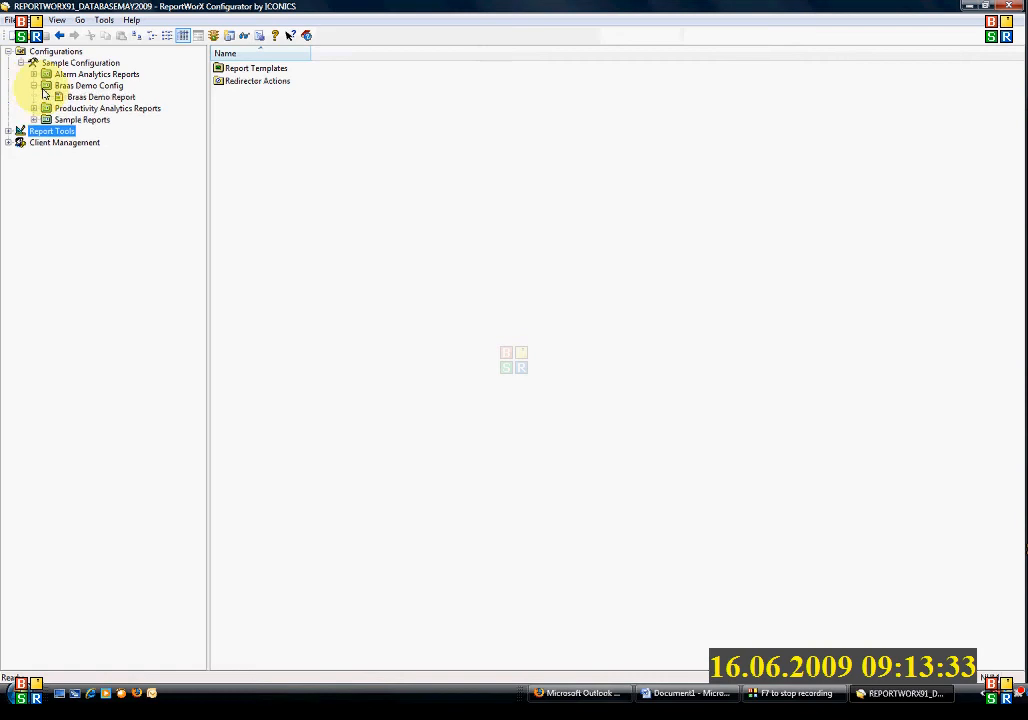
{"action": "left_click", "coordinate": [86, 97]}
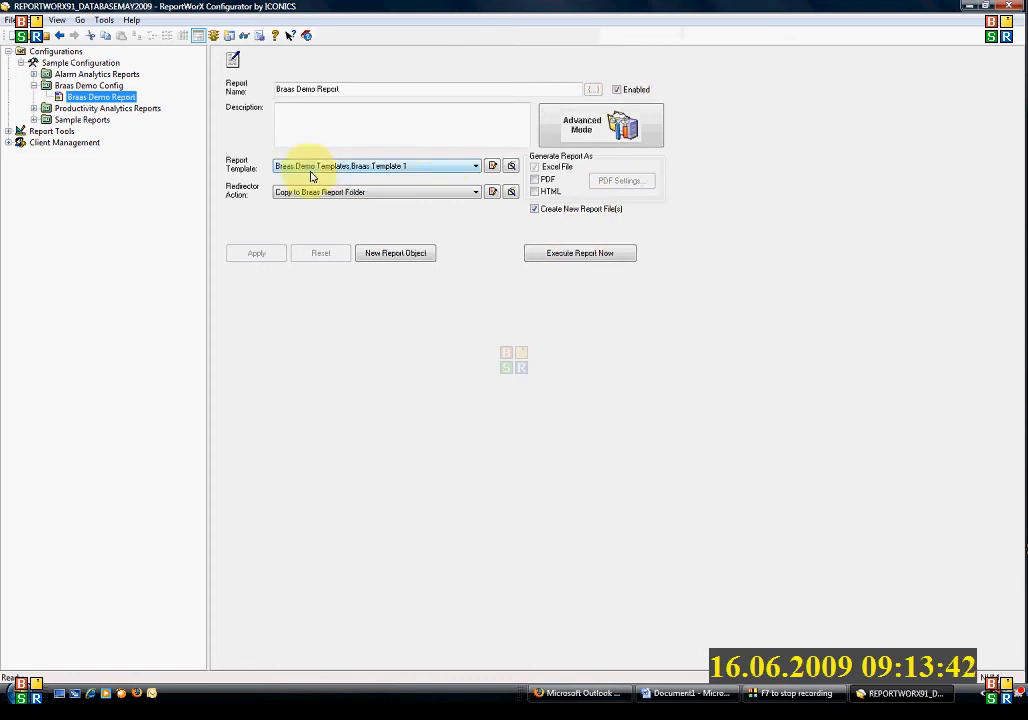
Step: Review the report's template assignment and its available redirector actions without changing the selection
{"action": "left_click", "coordinate": [443, 172]}
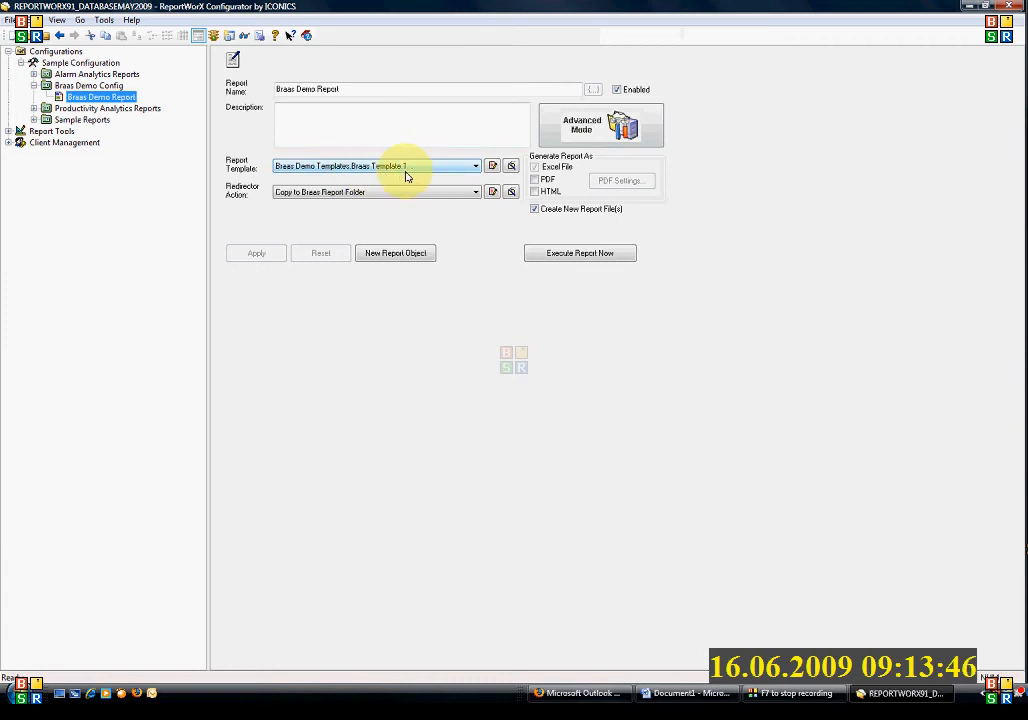
{"action": "left_click", "coordinate": [374, 193]}
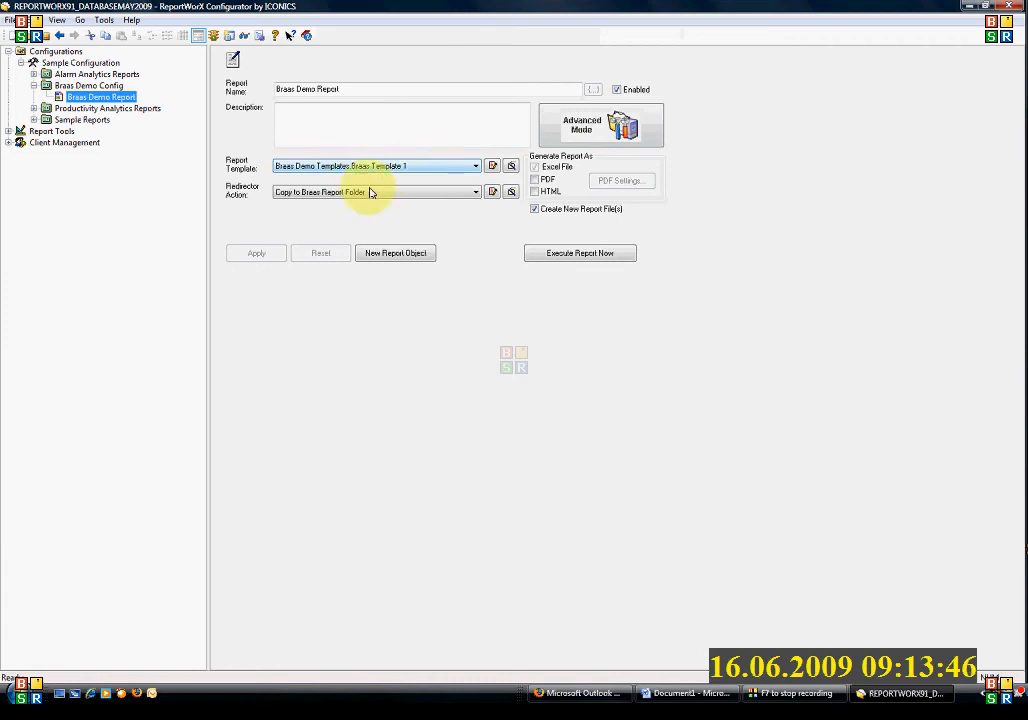
{"action": "left_click", "coordinate": [476, 193]}
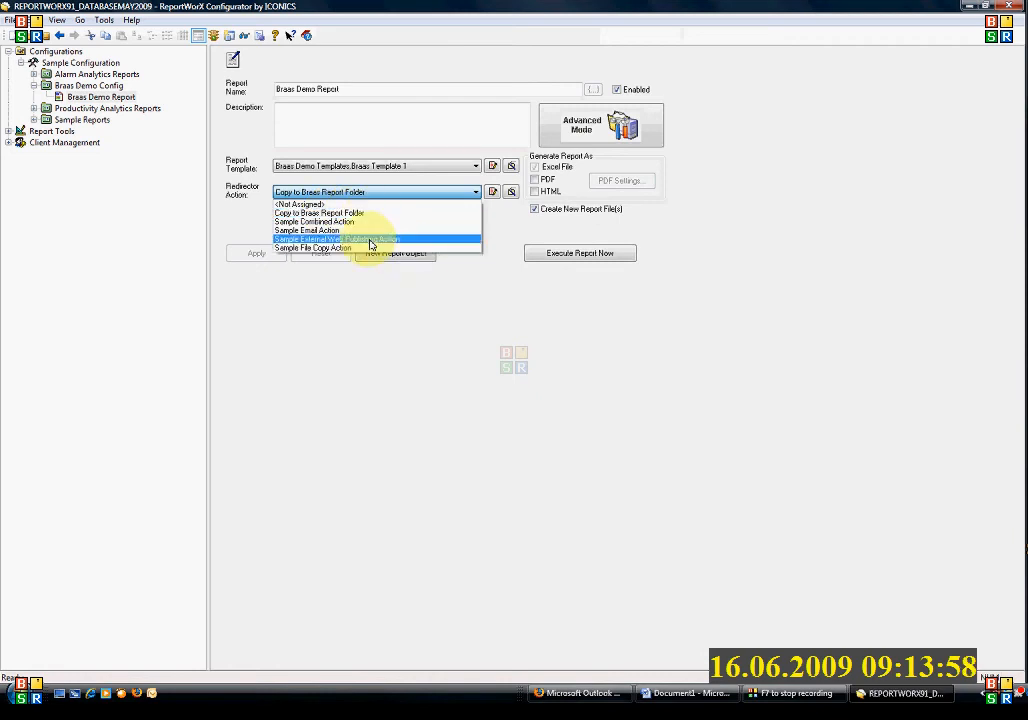
{"action": "left_click", "coordinate": [440, 270]}
Step: Switch the report to Advanced Mode and review its web visibility, global aliasing themes, default language and general options
{"action": "left_click", "coordinate": [597, 133]}
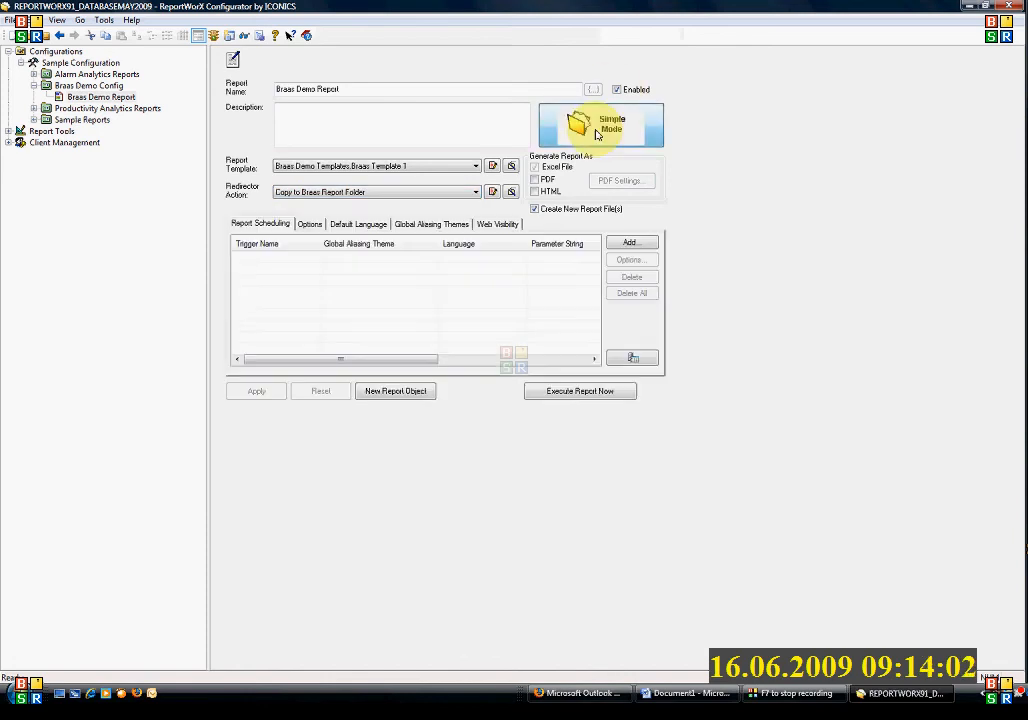
{"action": "left_click", "coordinate": [497, 224]}
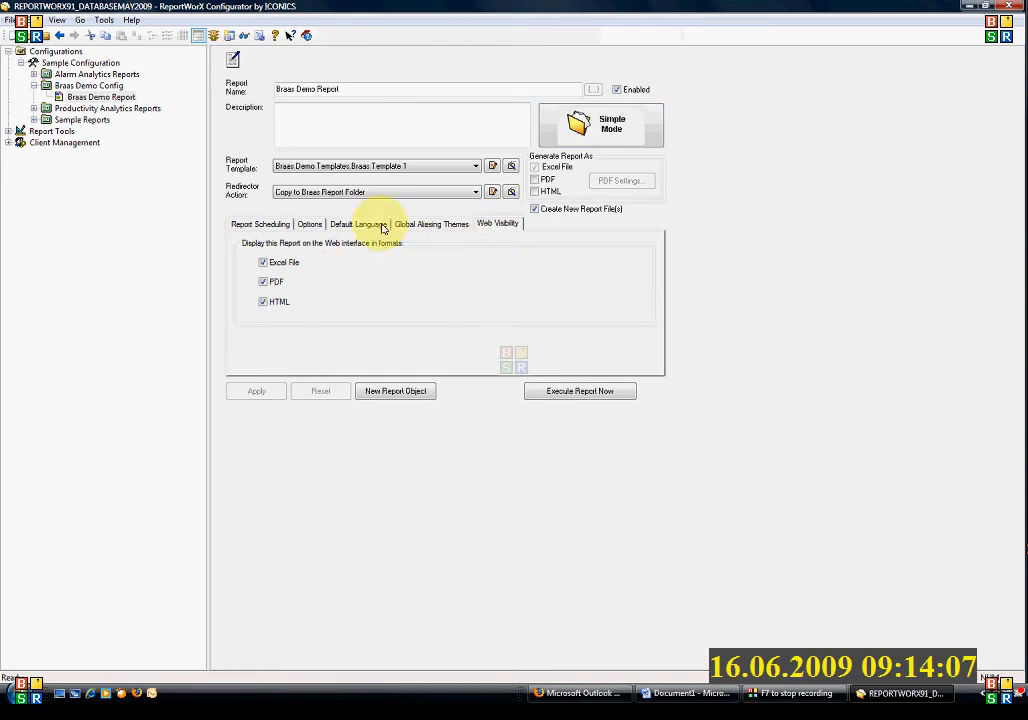
{"action": "left_click", "coordinate": [437, 225]}
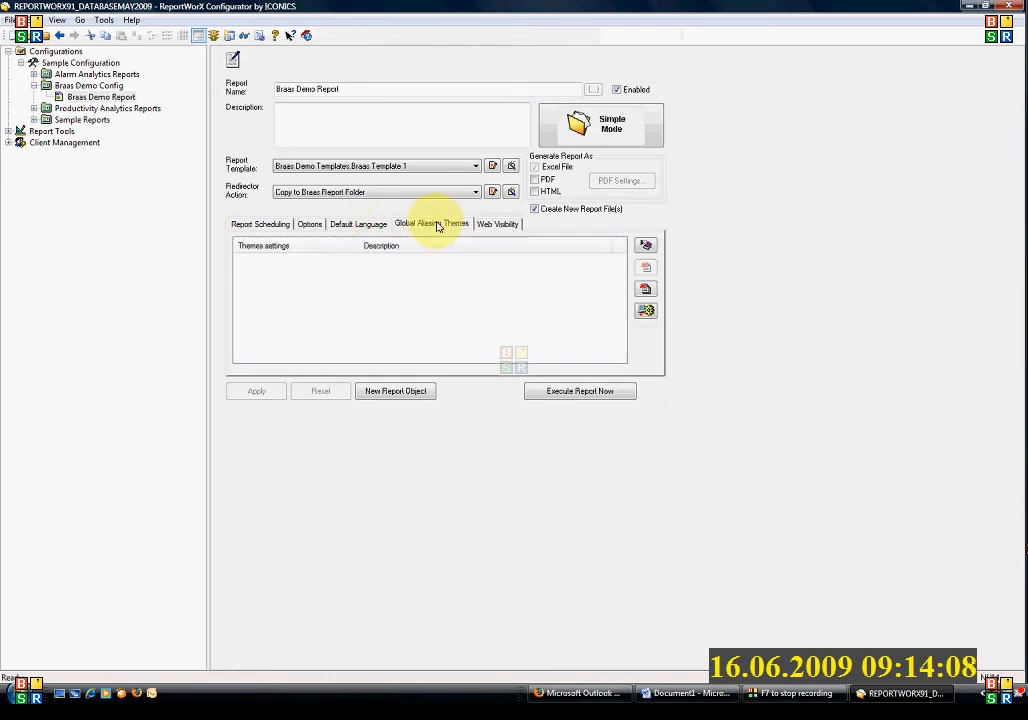
{"action": "left_click", "coordinate": [363, 224]}
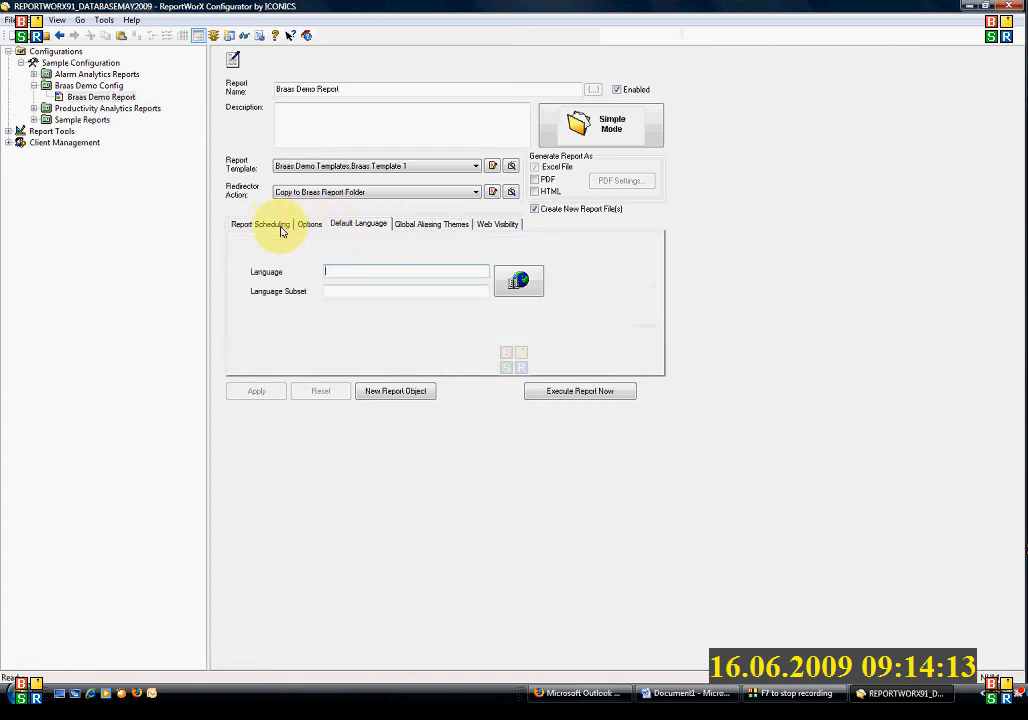
{"action": "left_click", "coordinate": [310, 226]}
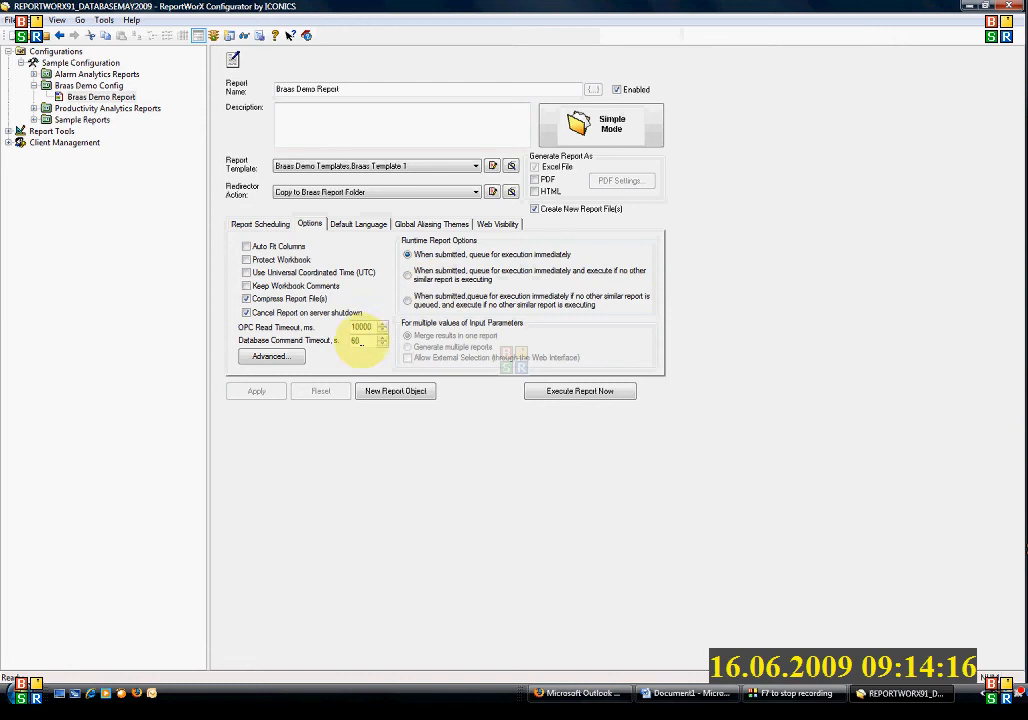
Step: Browse the triggers available for the report's schedule and close the data browser without adding one
{"action": "left_click", "coordinate": [265, 224]}
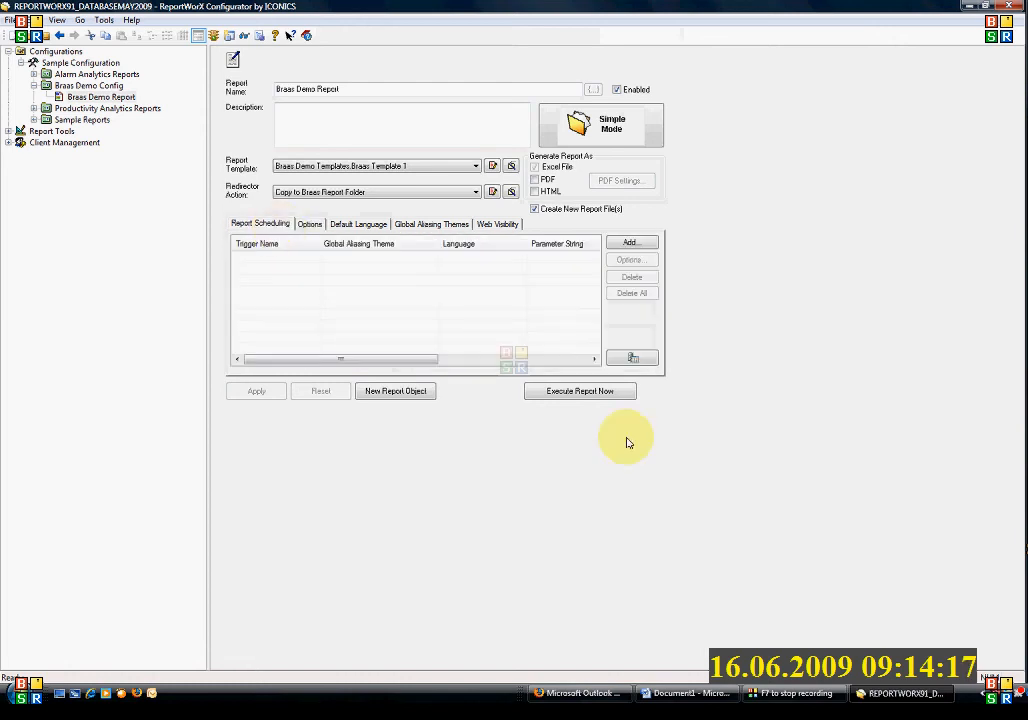
{"action": "left_click", "coordinate": [630, 243]}
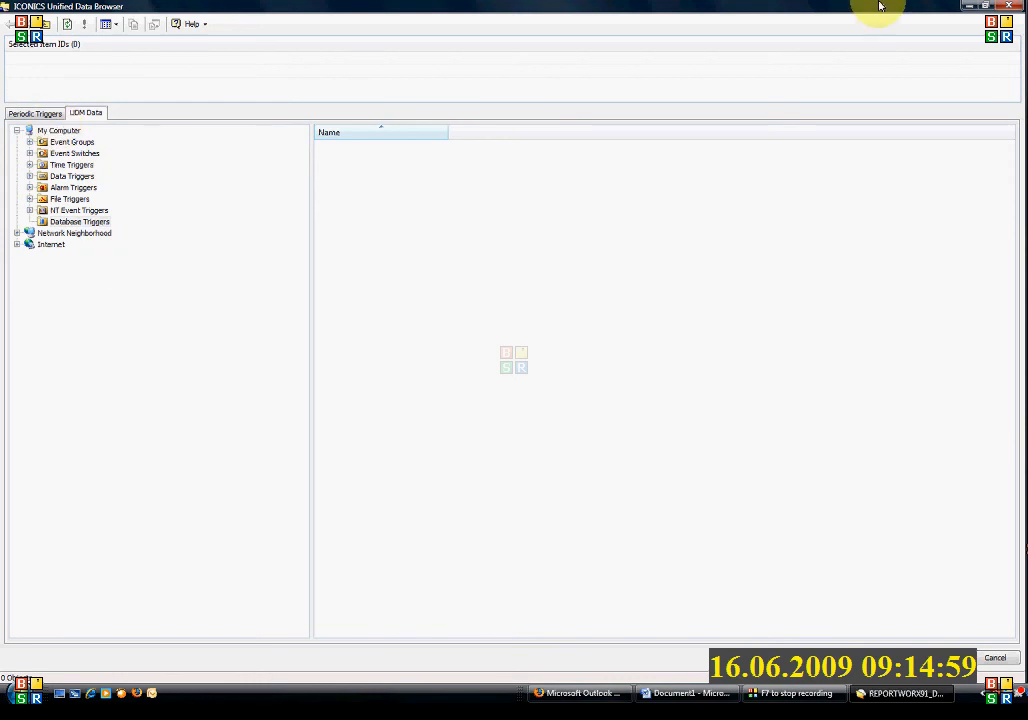
{"action": "left_click", "coordinate": [1012, 7]}
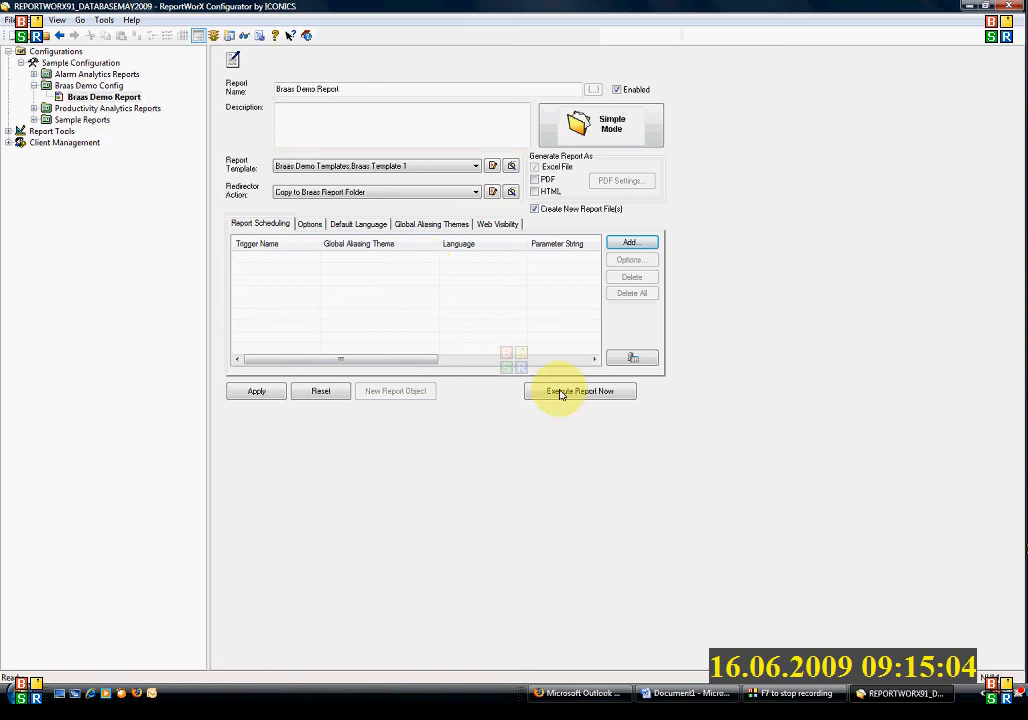
Step: Return the Braas Demo Report to Simple Mode, execute the report immediately and dismiss the confirmation
{"action": "left_click", "coordinate": [611, 136]}
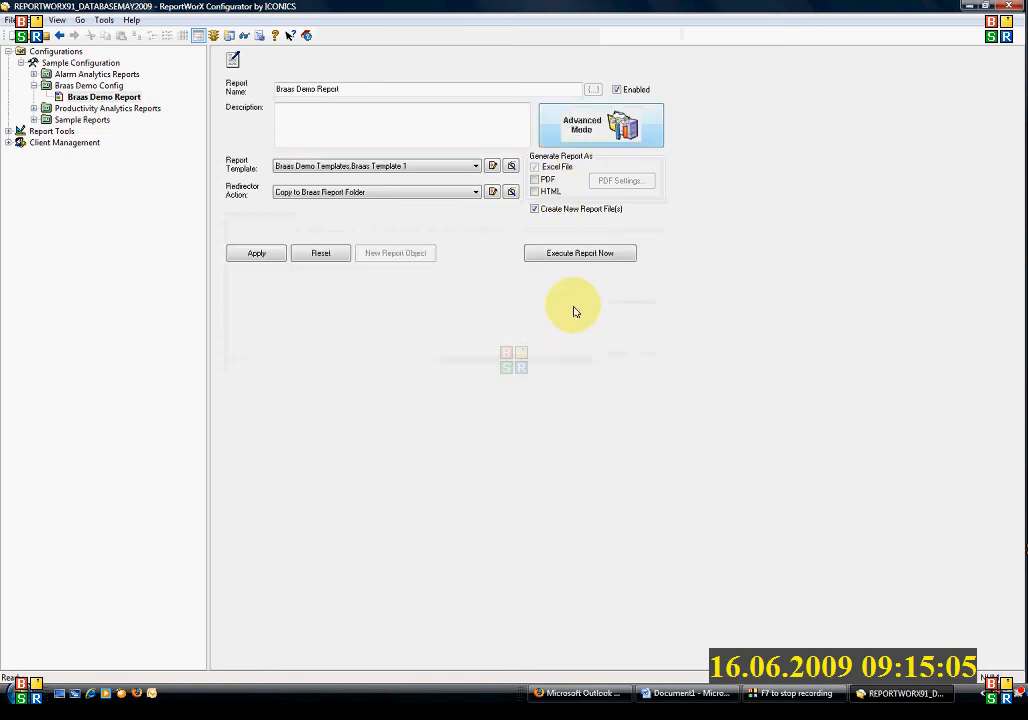
{"action": "left_click", "coordinate": [570, 254]}
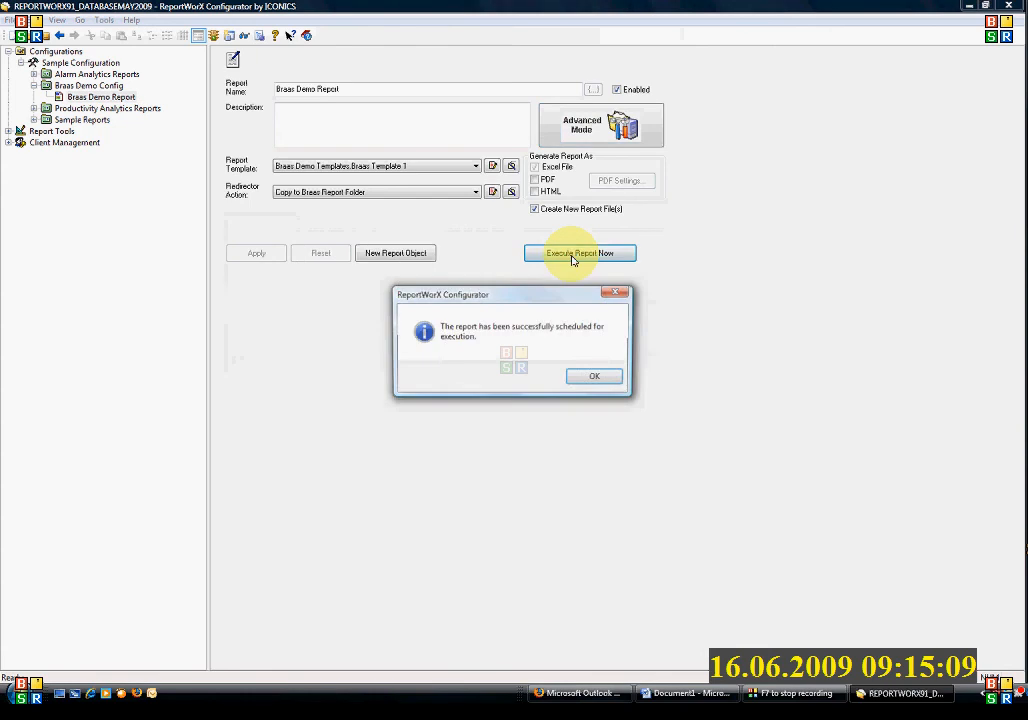
{"action": "left_click", "coordinate": [596, 379]}
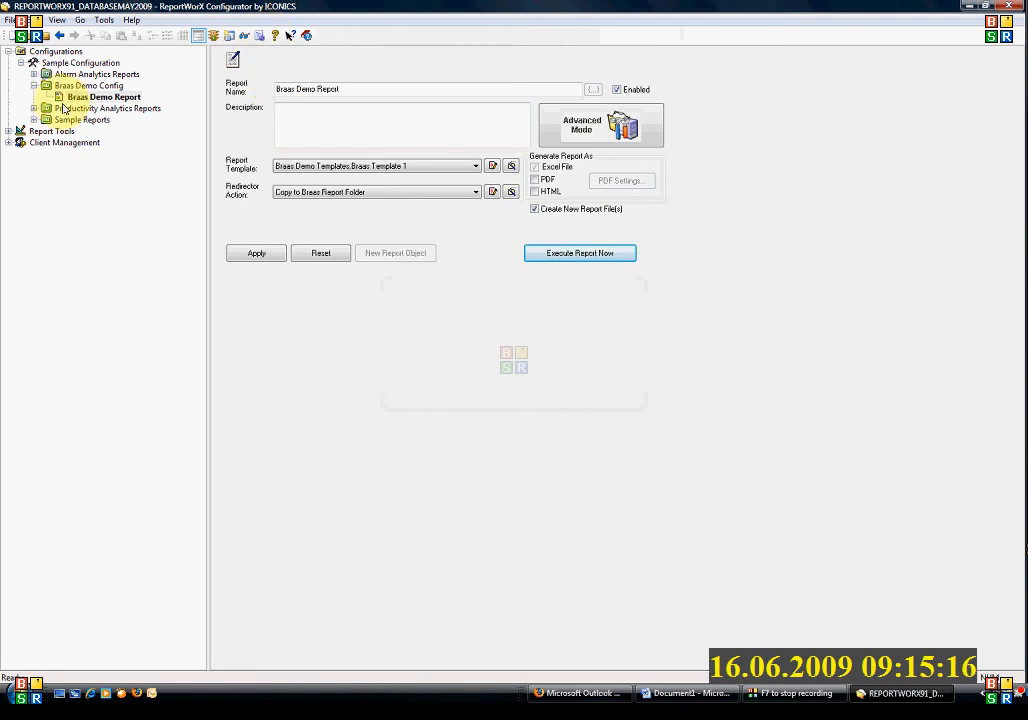
Step: Open Braas Demo Report_9 from the desktop's Braas Reports folder, review Sheet2 and Sheet1, and close the workbook
{"action": "left_click", "coordinate": [372, 196]}
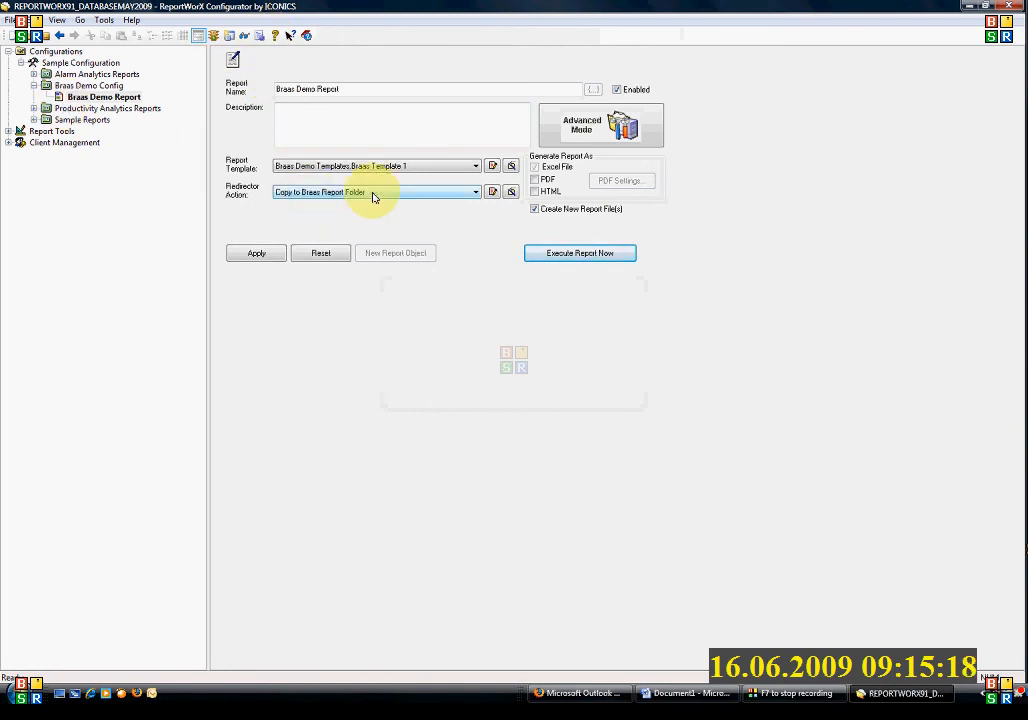
{"action": "left_click", "coordinate": [971, 7]}
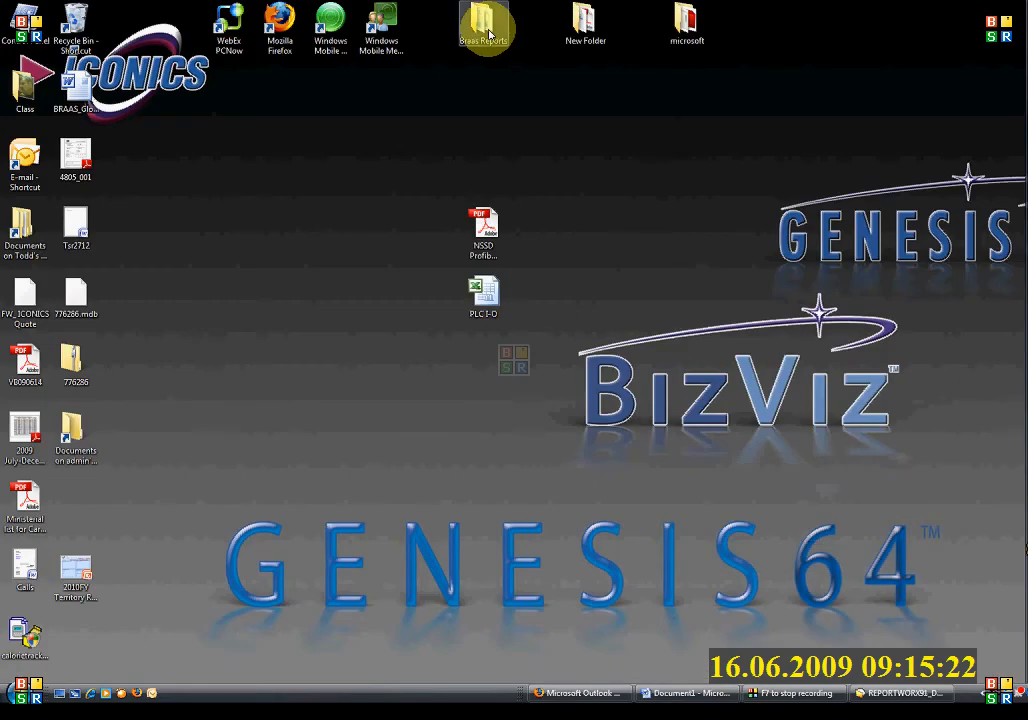
{"action": "double_click", "coordinate": [489, 35]}
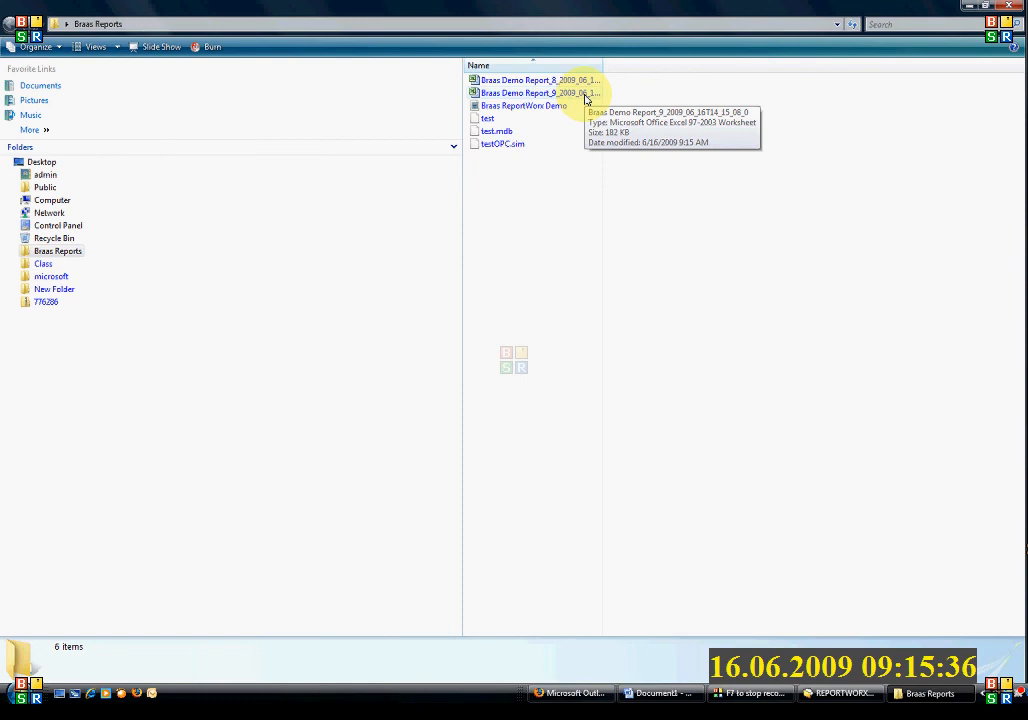
{"action": "left_click", "coordinate": [507, 96]}
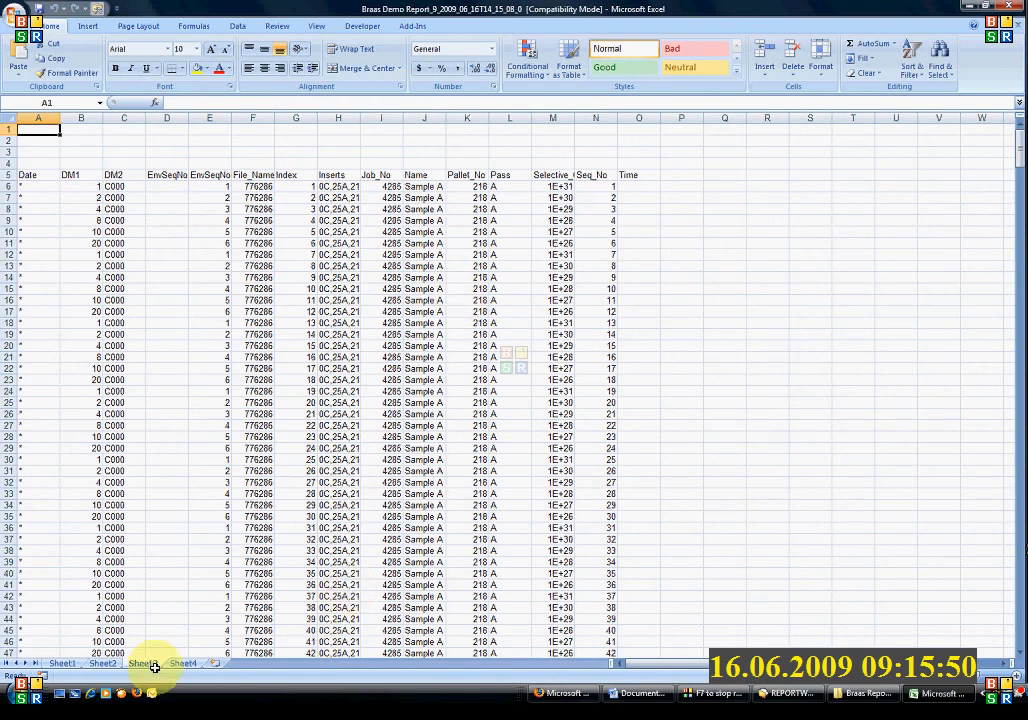
{"action": "left_click", "coordinate": [102, 664]}
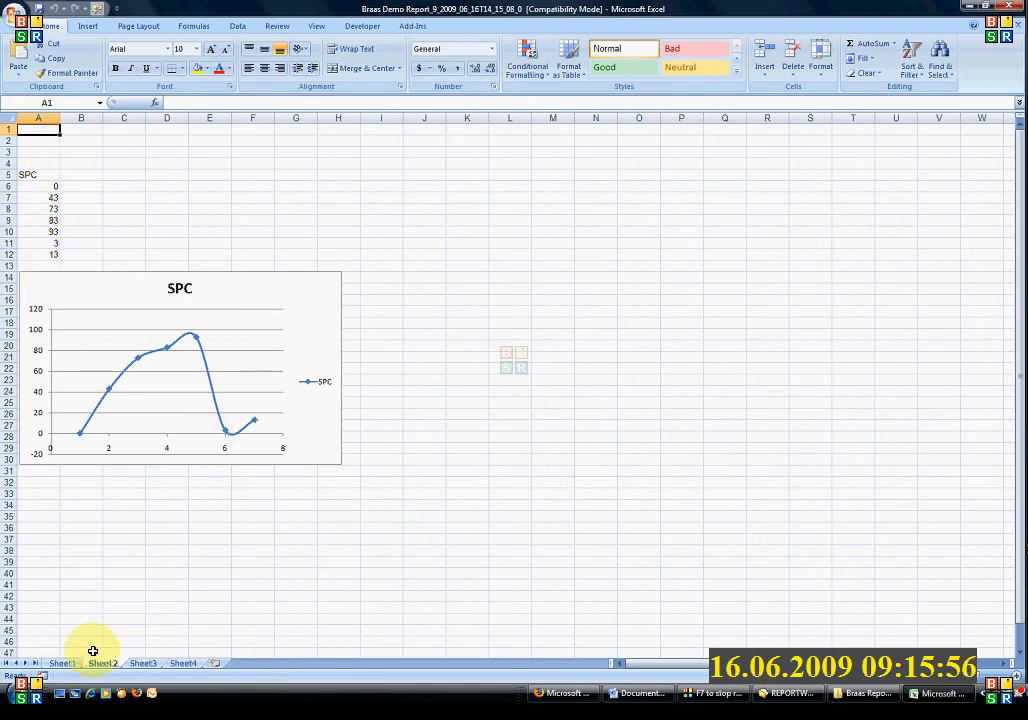
{"action": "left_click", "coordinate": [70, 664]}
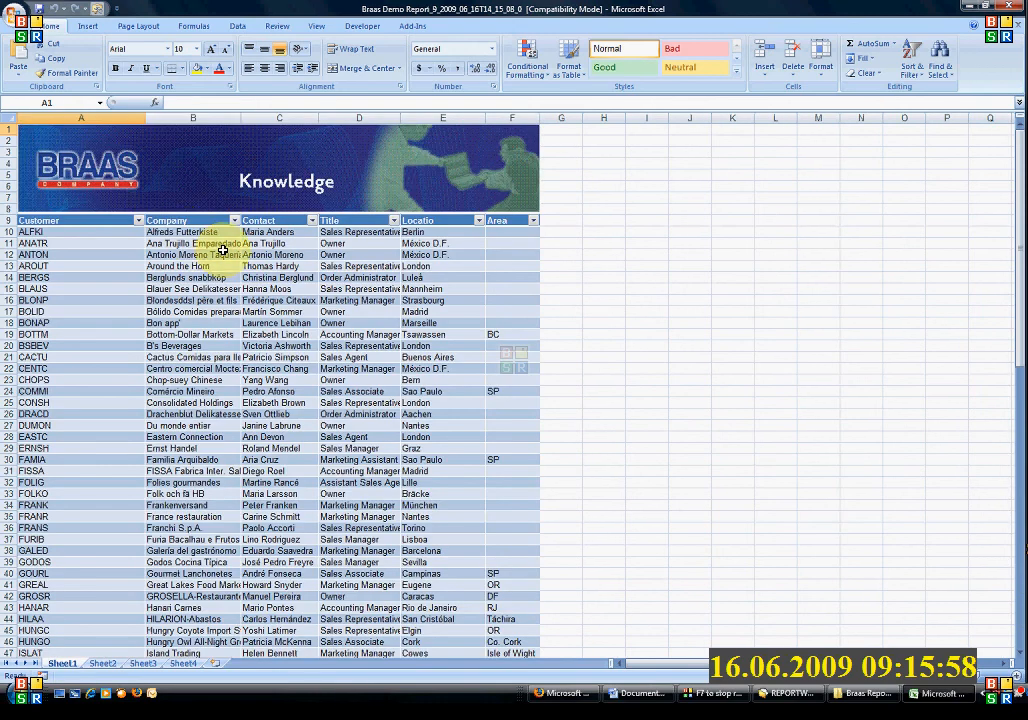
{"action": "left_click", "coordinate": [1012, 7]}
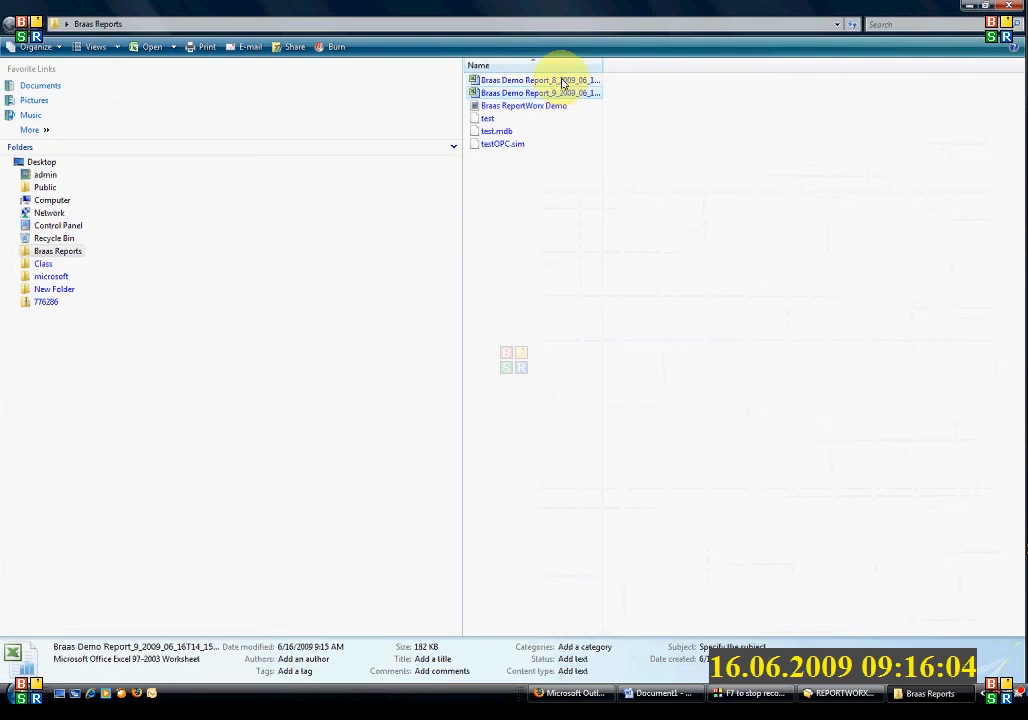
Step: Delete the Braas Demo Report_8 and Braas Demo Report_9 files from the Braas Reports folder and close the folder
{"action": "left_click", "coordinate": [563, 81]}
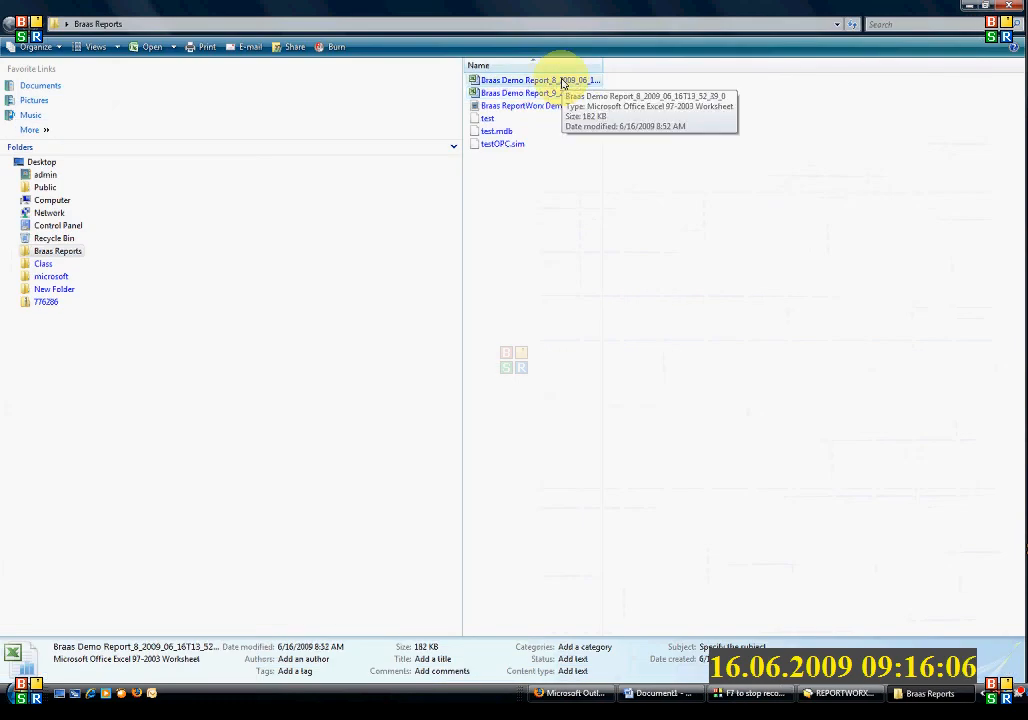
{"action": "key", "text": "Delete"}
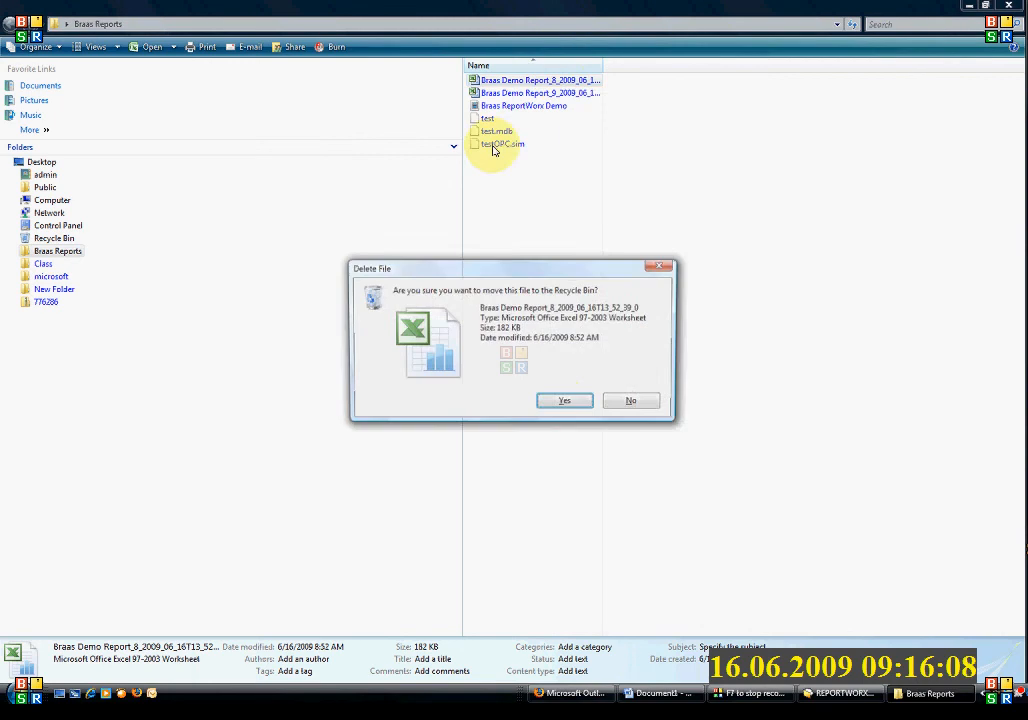
{"action": "left_click", "coordinate": [556, 404]}
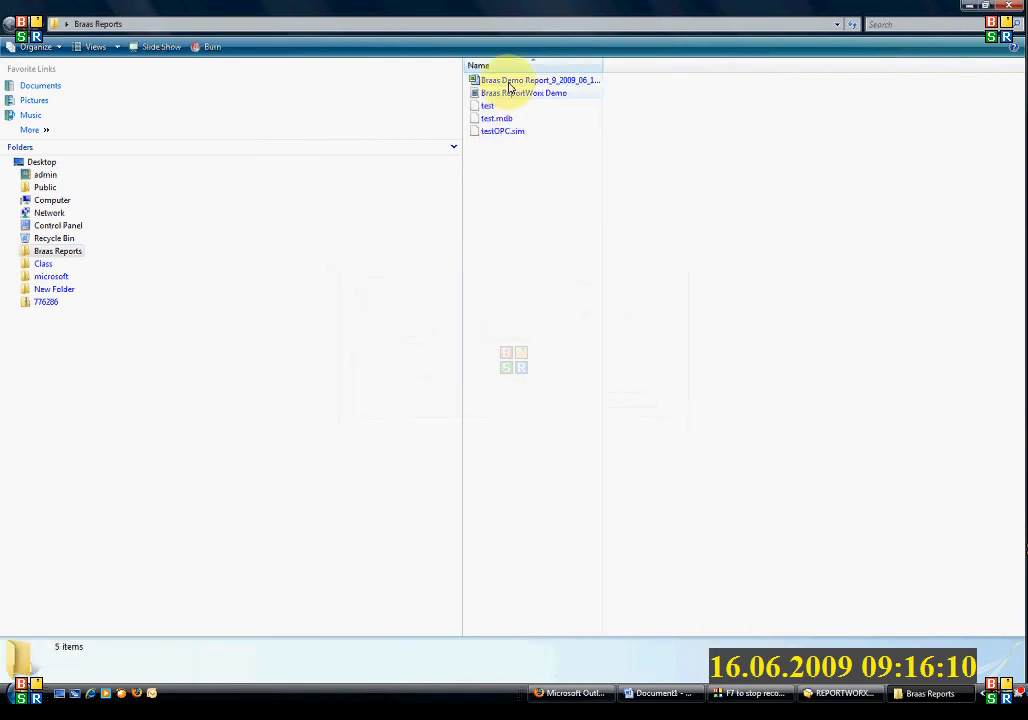
{"action": "left_click", "coordinate": [510, 84]}
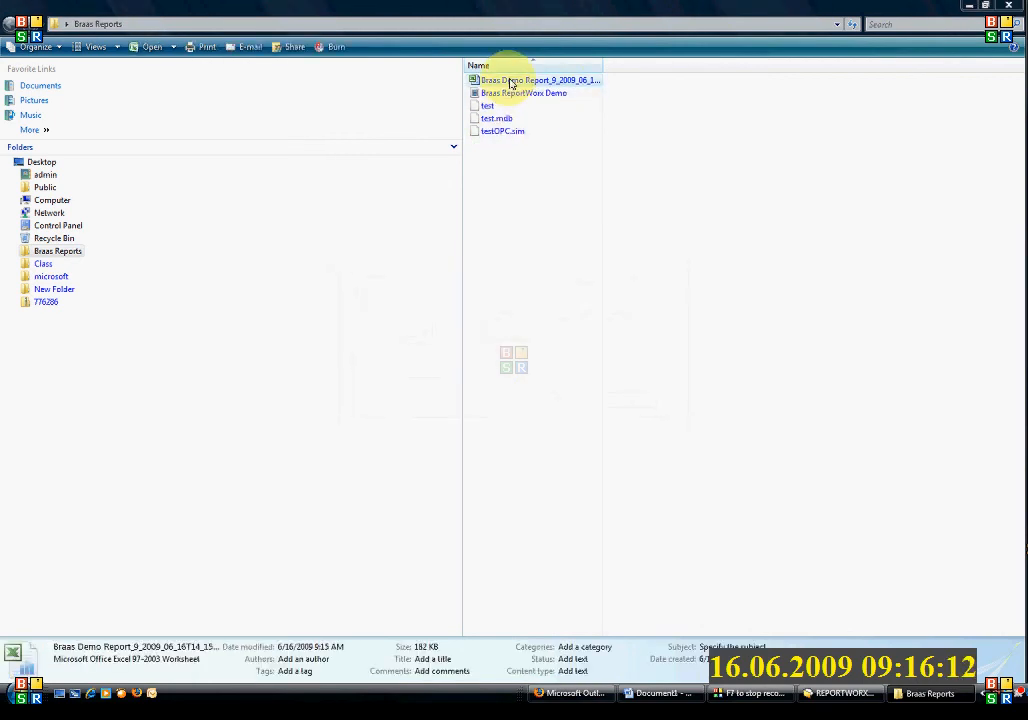
{"action": "key", "text": "Delete"}
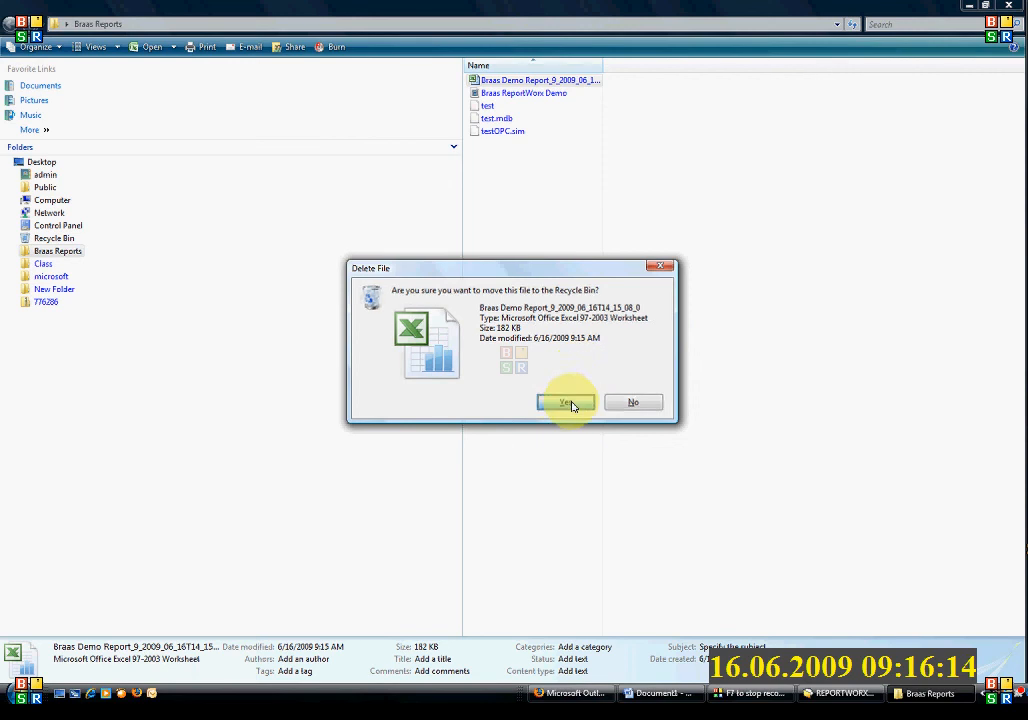
{"action": "left_click", "coordinate": [570, 403]}
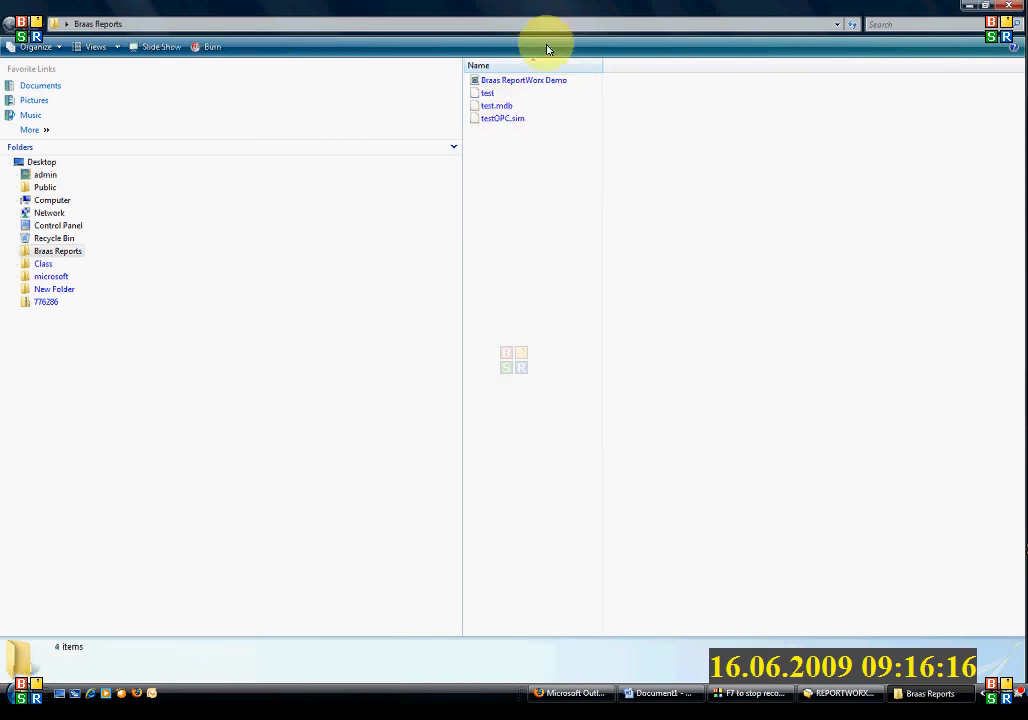
{"action": "left_click", "coordinate": [1012, 8]}
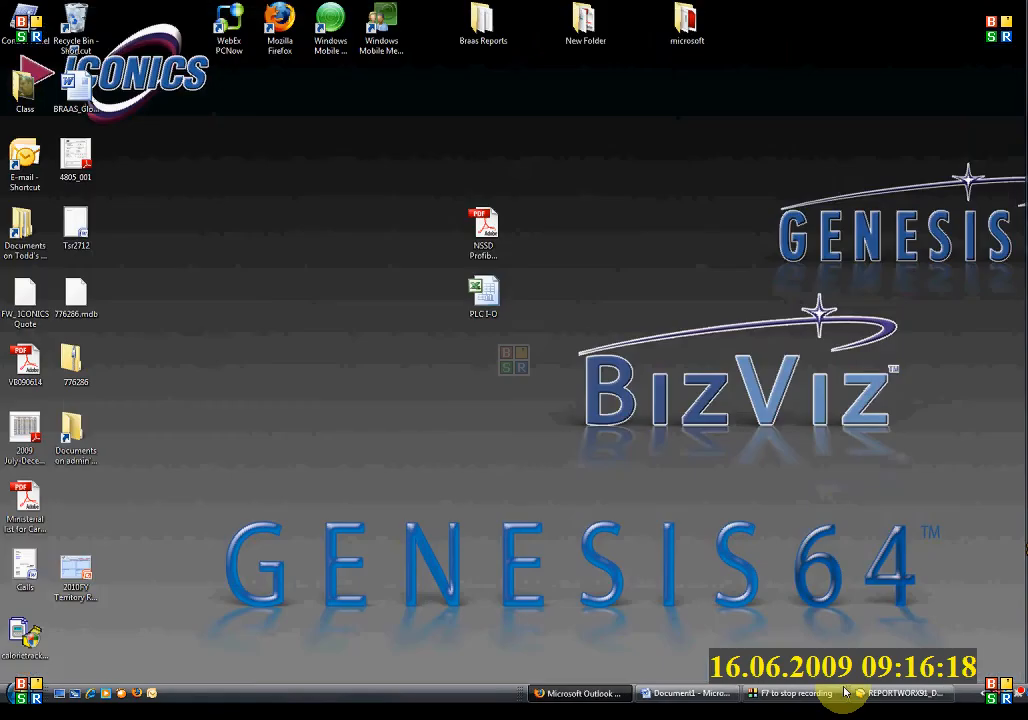
Step: Switch back to ReportWorX Configurator, execute the Braas Demo Report again, and display and refresh its execution history
{"action": "left_click", "coordinate": [882, 693]}
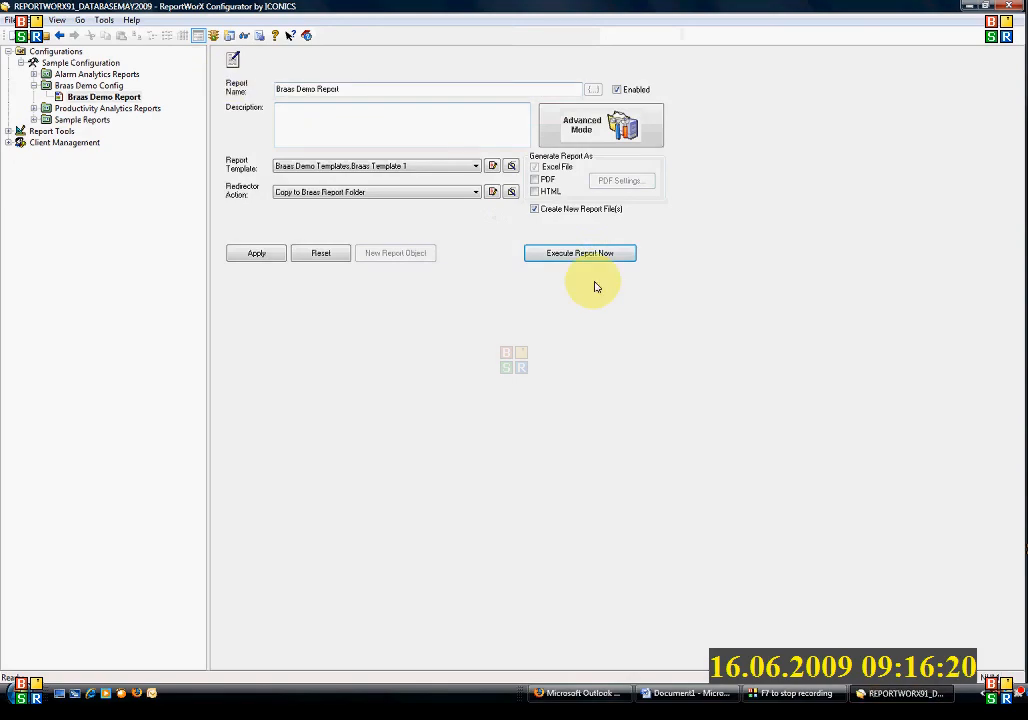
{"action": "left_click", "coordinate": [566, 256]}
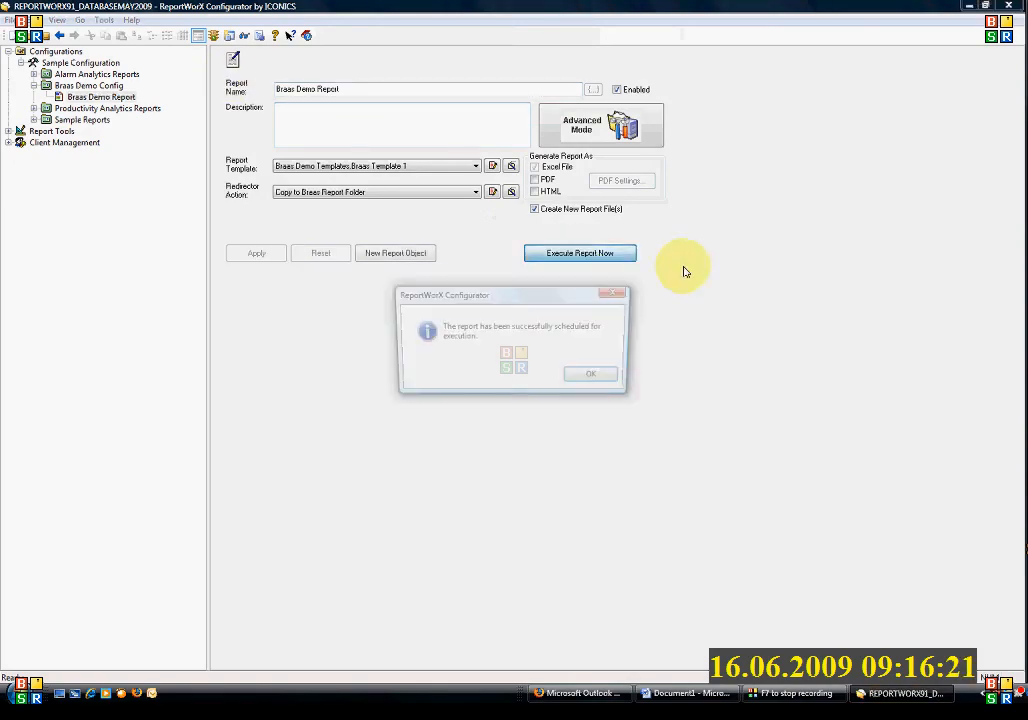
{"action": "left_click", "coordinate": [596, 379]}
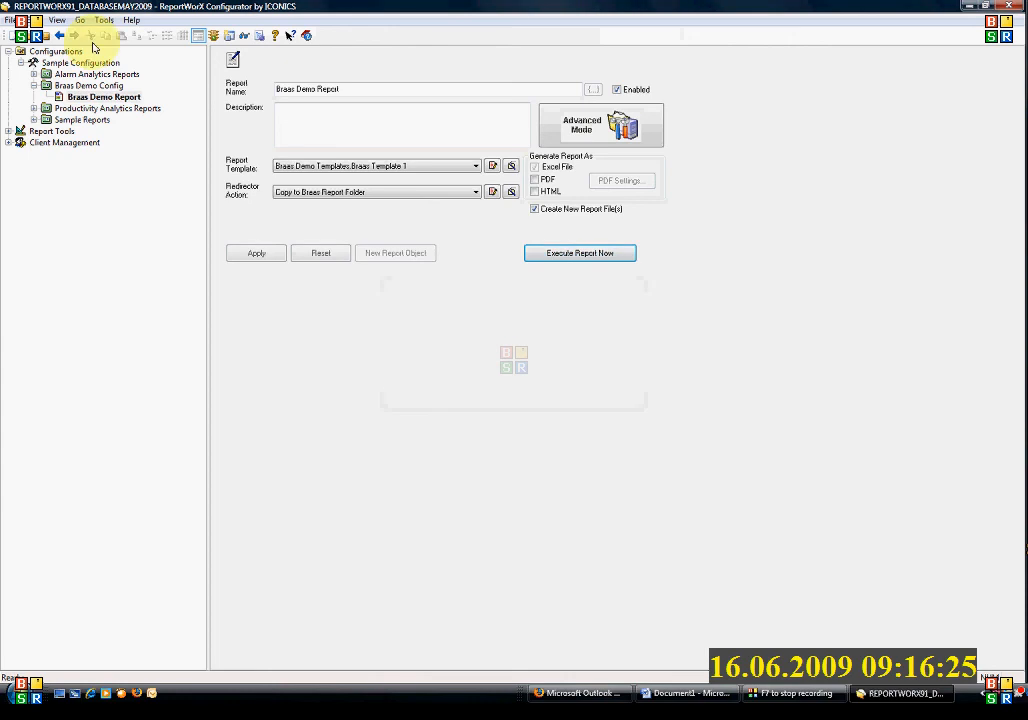
{"action": "left_click", "coordinate": [245, 36]}
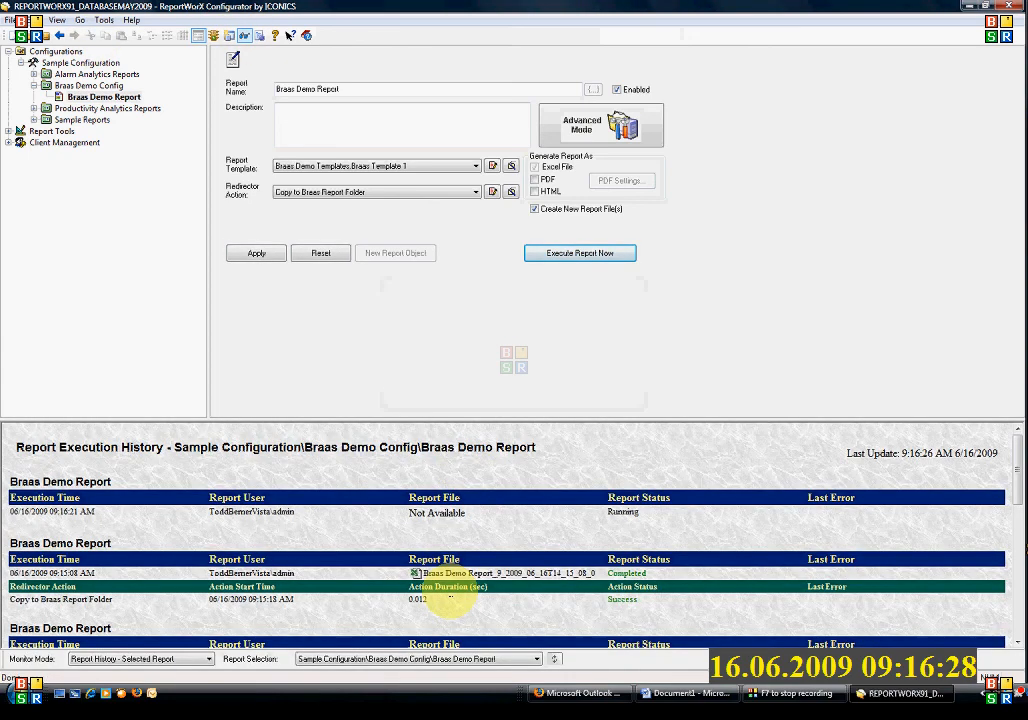
{"action": "left_click", "coordinate": [555, 662]}
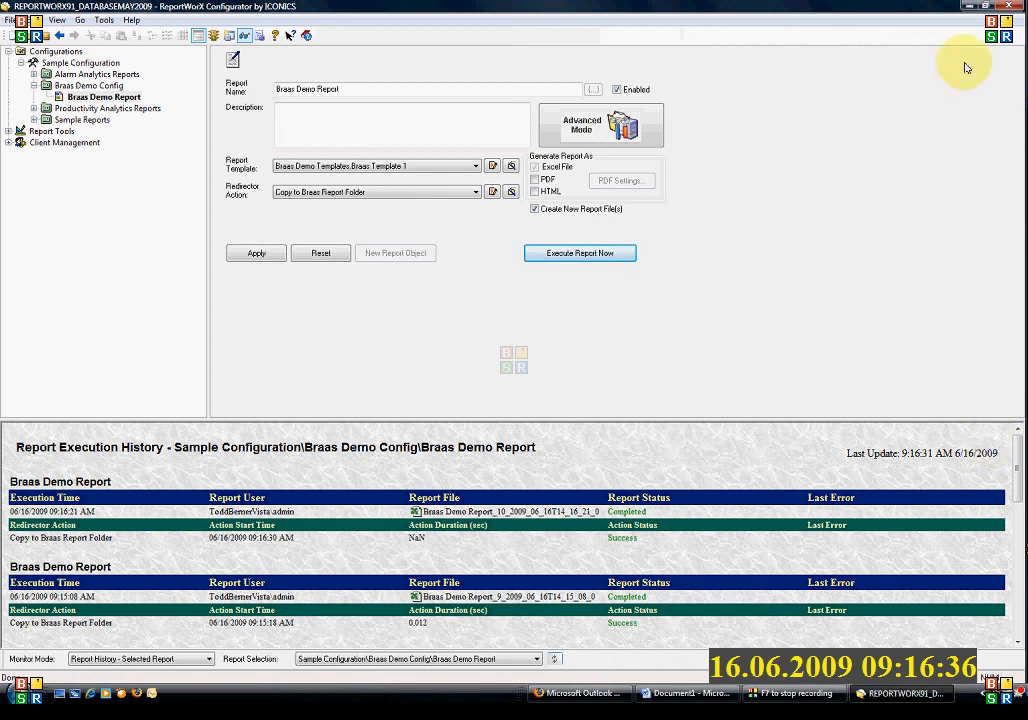
Step: Open Braas Demo Report_10 from the desktop's Braas Reports folder and review the SPC chart on Sheet2 and the customer table on Sheet1
{"action": "left_click", "coordinate": [969, 11]}
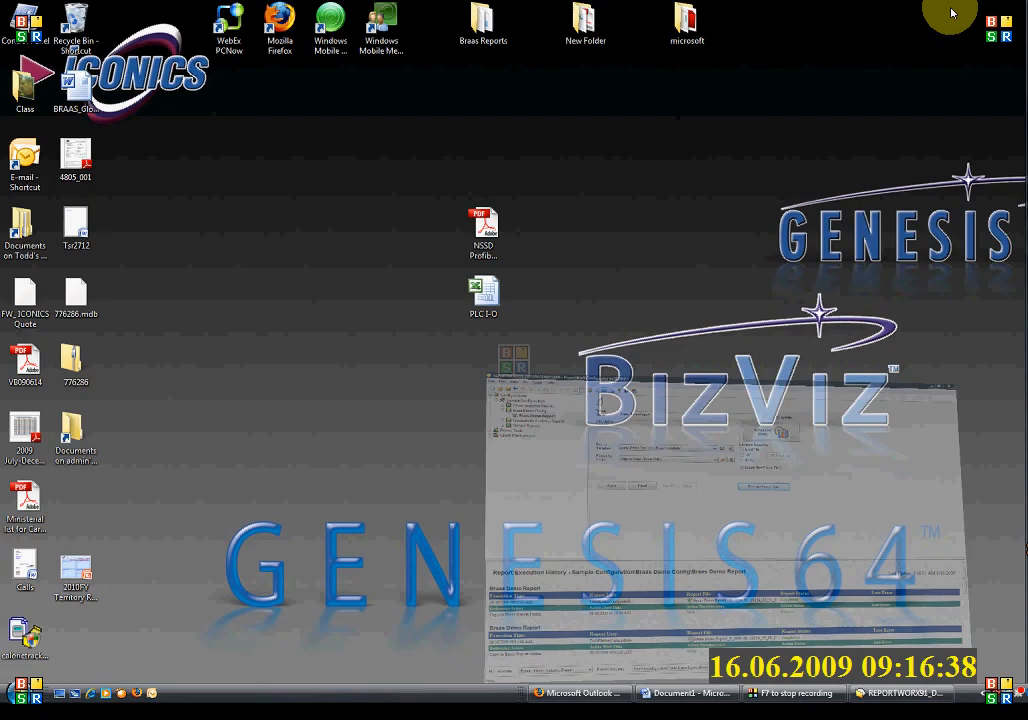
{"action": "left_click", "coordinate": [486, 28]}
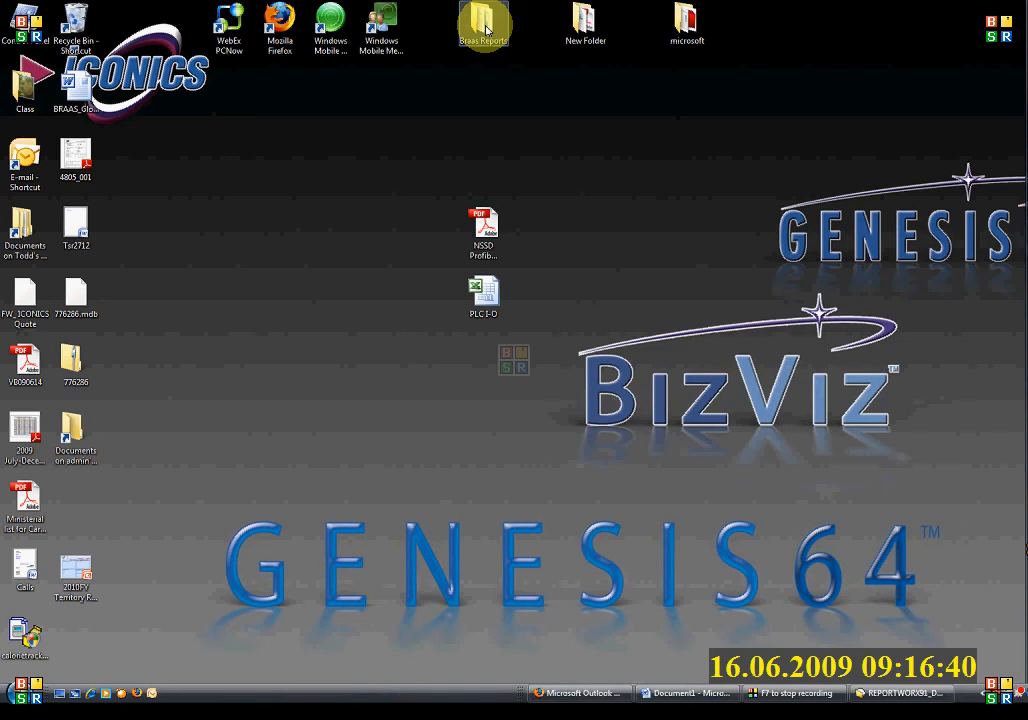
{"action": "double_click", "coordinate": [486, 28]}
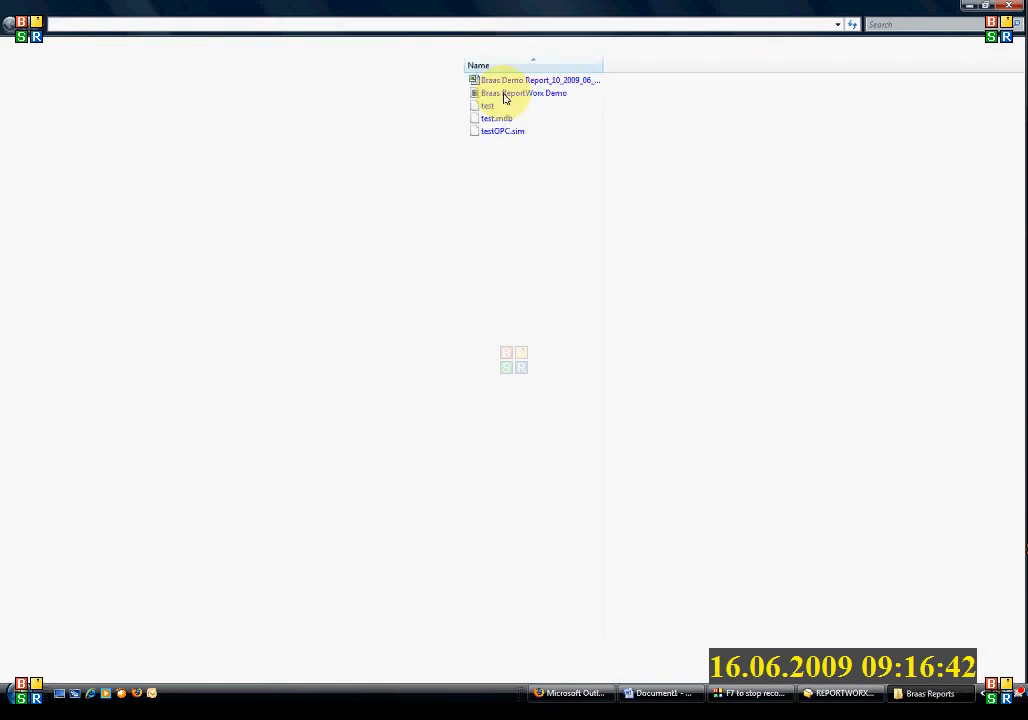
{"action": "double_click", "coordinate": [567, 84]}
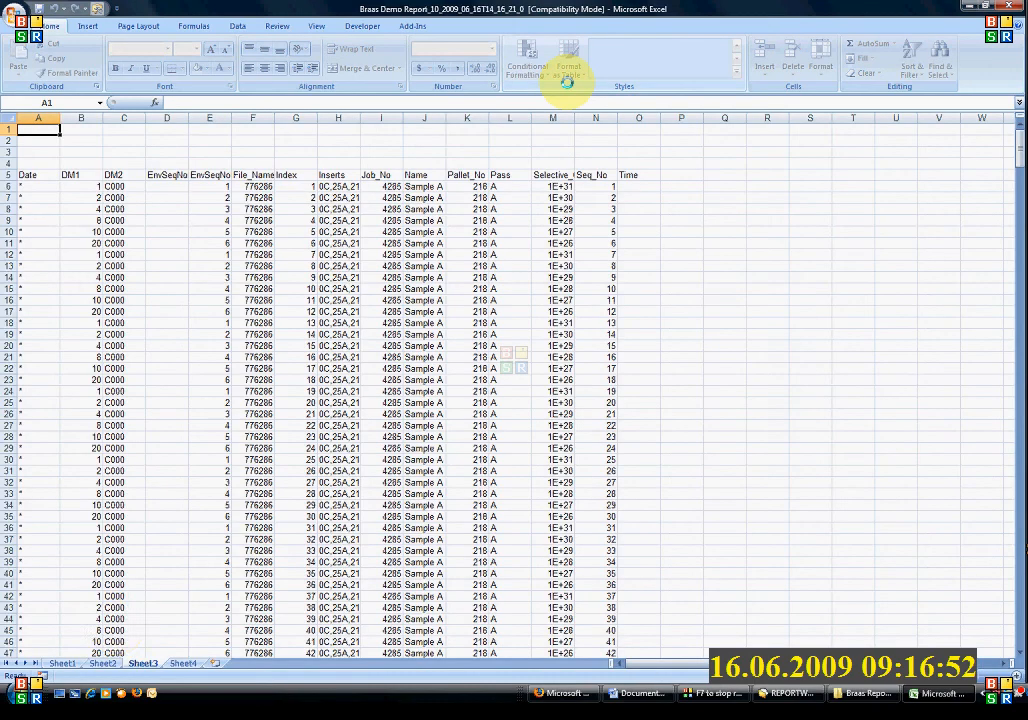
{"action": "left_click", "coordinate": [108, 664]}
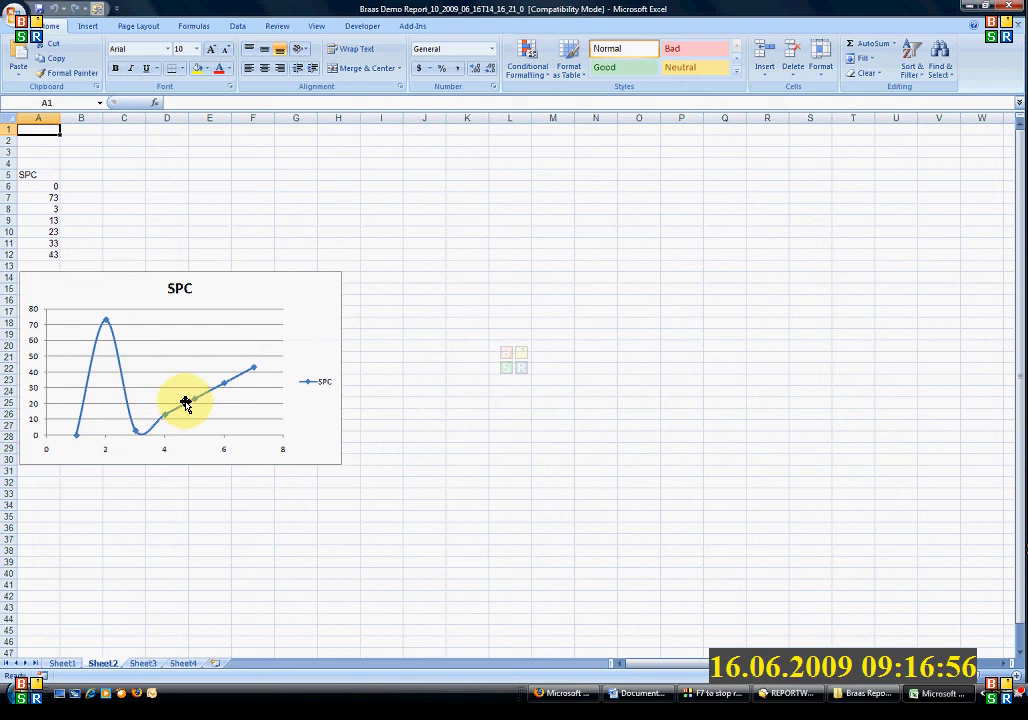
{"action": "left_click", "coordinate": [60, 665]}
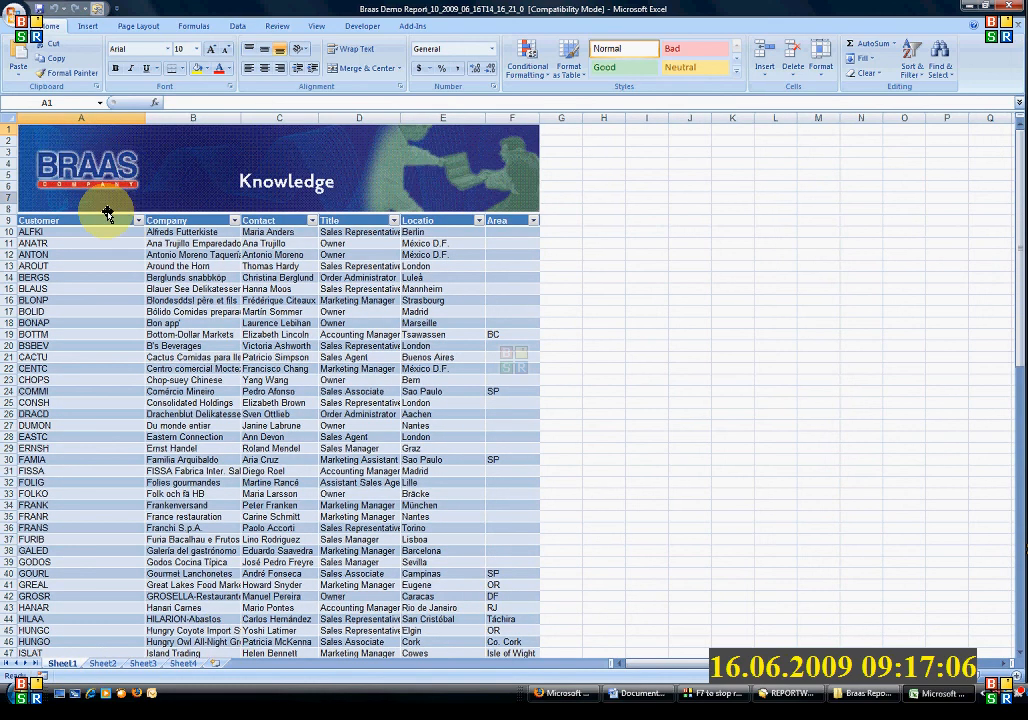
Step: Filter the Customer column on Sheet1 to exclude ANATR, ANTON, AROUT, BERGS, BLAUS, BLONP, BOLID and BONAP
{"action": "left_click", "coordinate": [140, 221]}
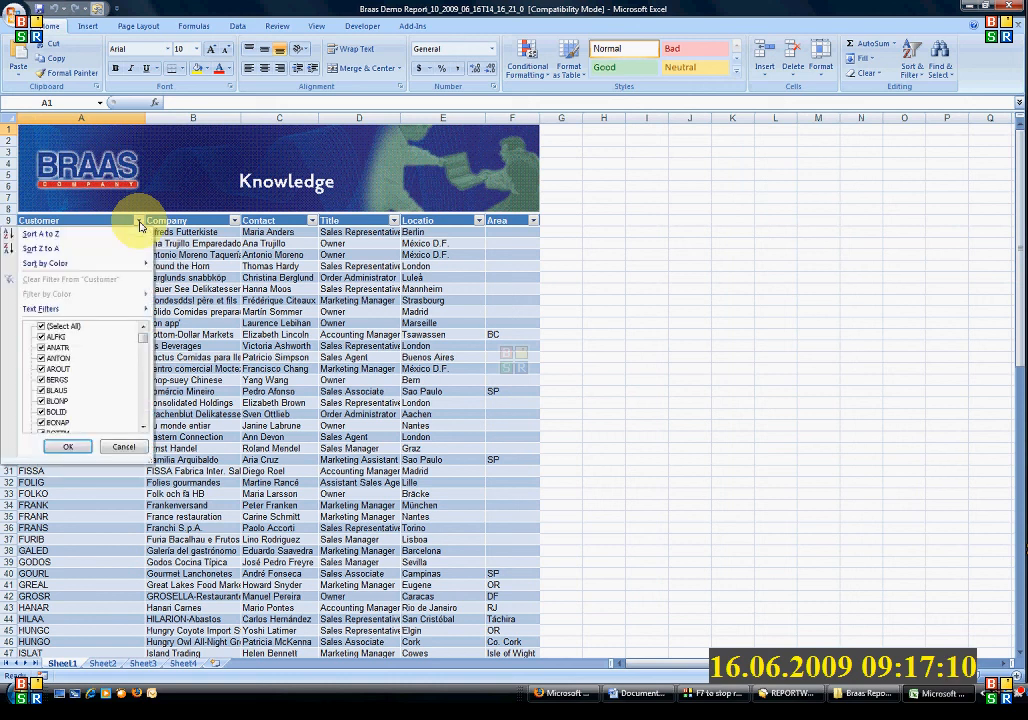
{"action": "left_click", "coordinate": [45, 347]}
{"action": "left_click", "coordinate": [44, 358]}
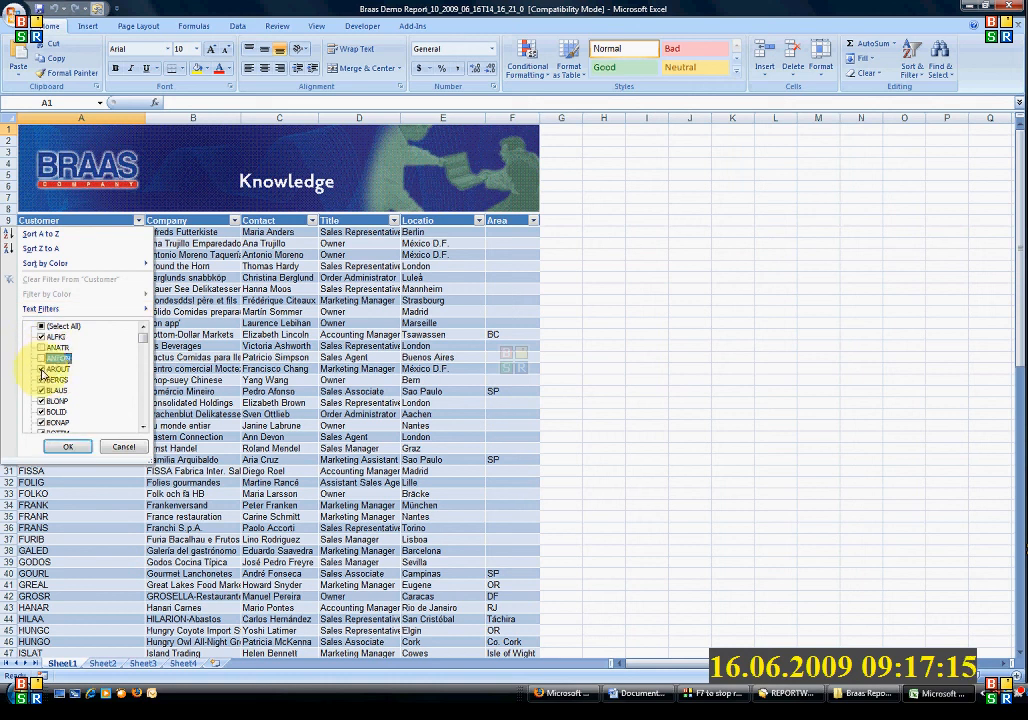
{"action": "left_click", "coordinate": [42, 369]}
{"action": "left_click", "coordinate": [41, 381]}
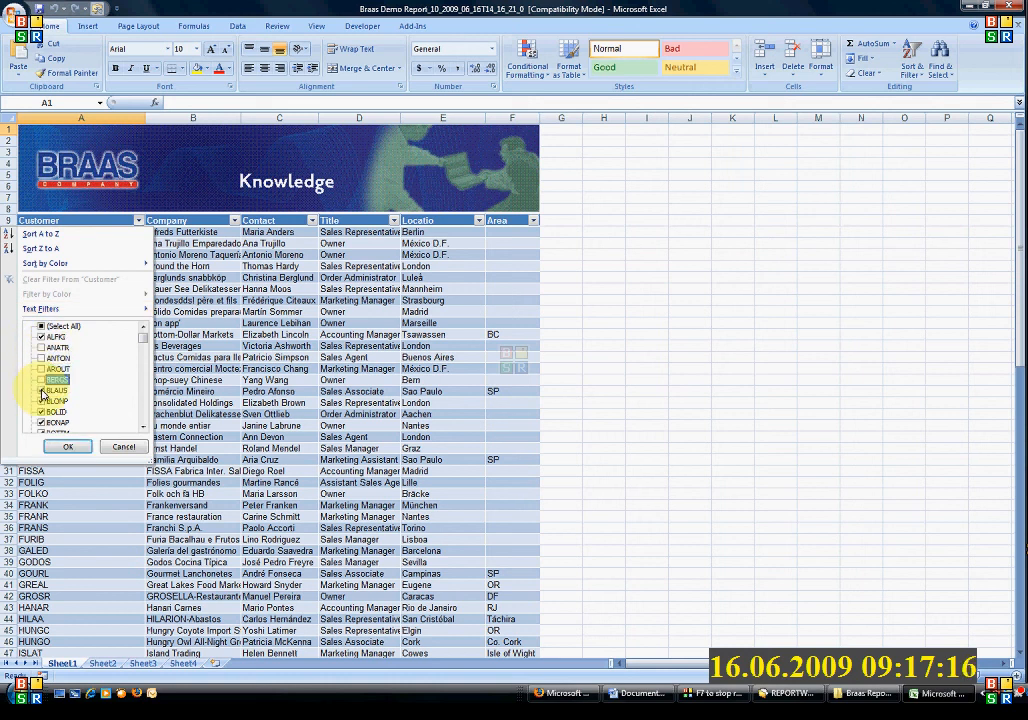
{"action": "left_click", "coordinate": [41, 391]}
{"action": "left_click", "coordinate": [41, 401]}
{"action": "left_click", "coordinate": [41, 412]}
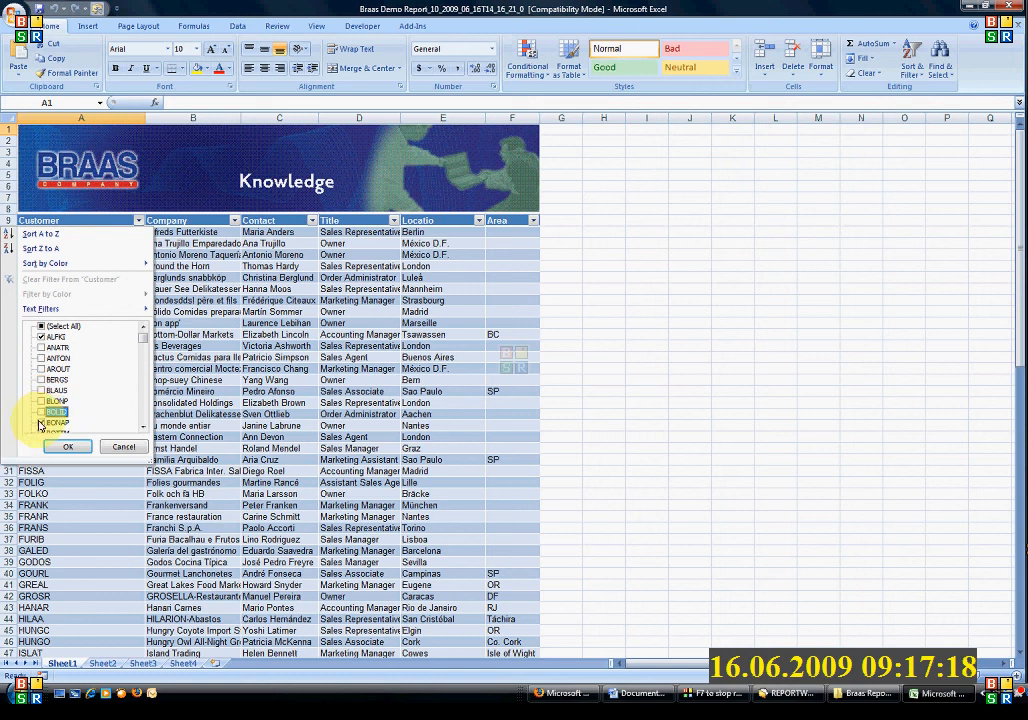
{"action": "left_click", "coordinate": [41, 423]}
{"action": "left_click", "coordinate": [68, 448]}
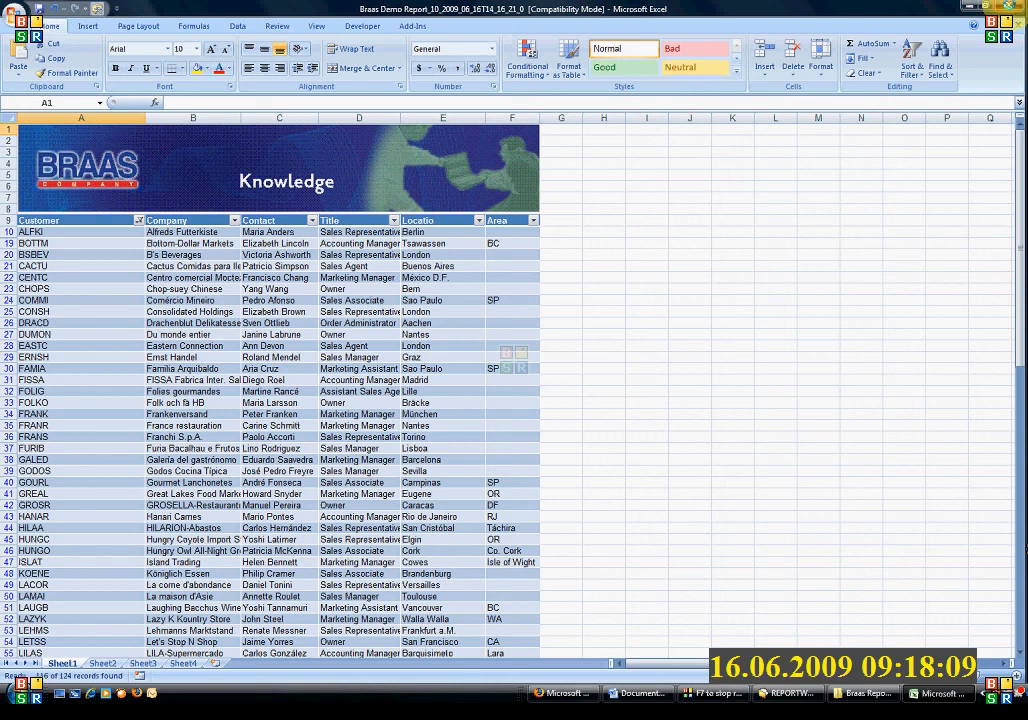
Step: Close the Braas Demo Report_10 workbook without saving the filter changes
{"action": "left_click", "coordinate": [1008, 6]}
{"action": "left_click", "coordinate": [513, 379]}
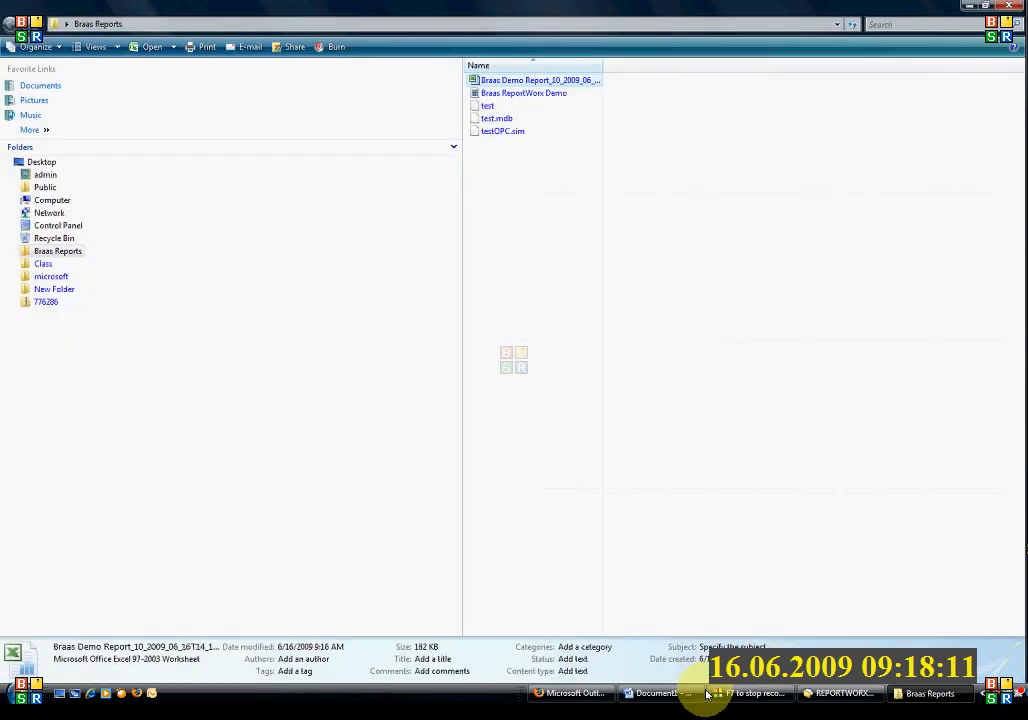
{"action": "left_click", "coordinate": [720, 693]}
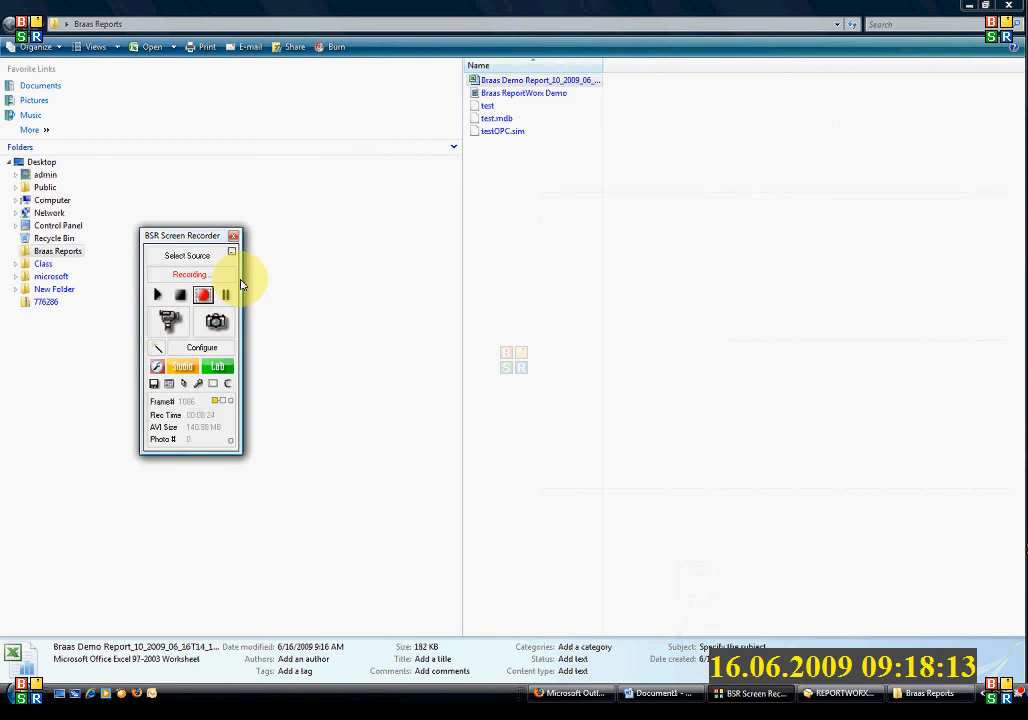